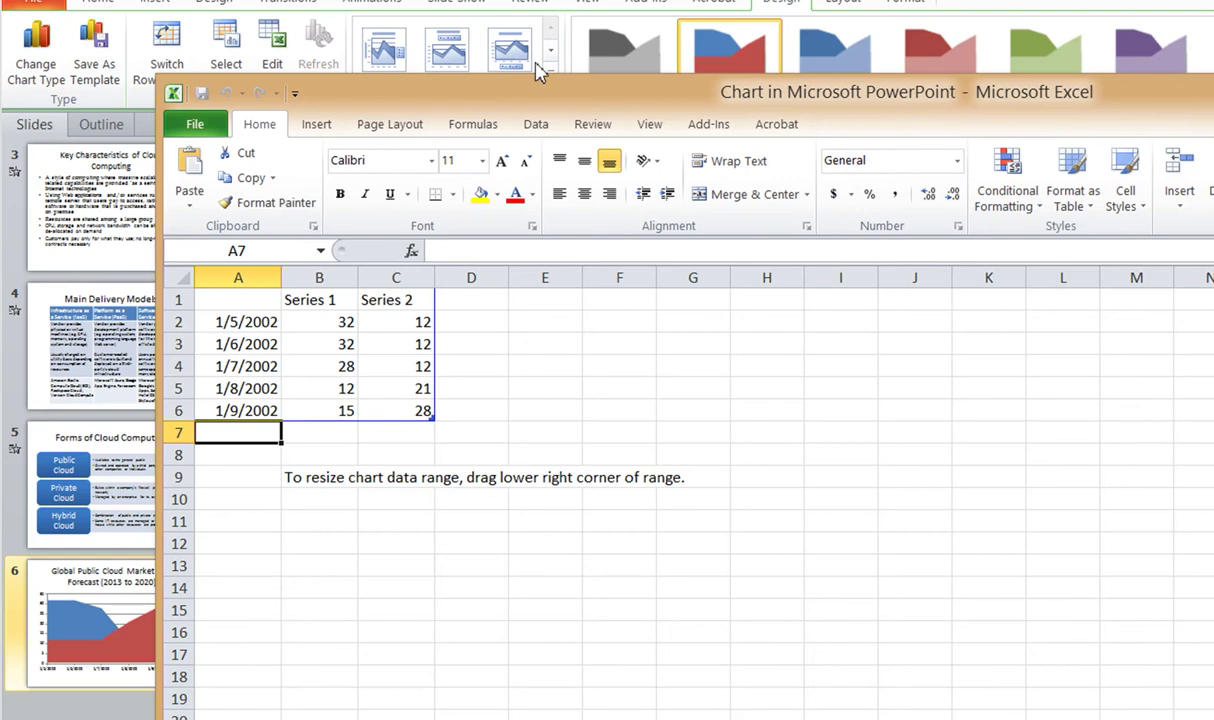
Step: Reposition the chart data window to give the sheet more room and enter 2013 as the first category in cell A2
drag(551, 97, 396, 5)
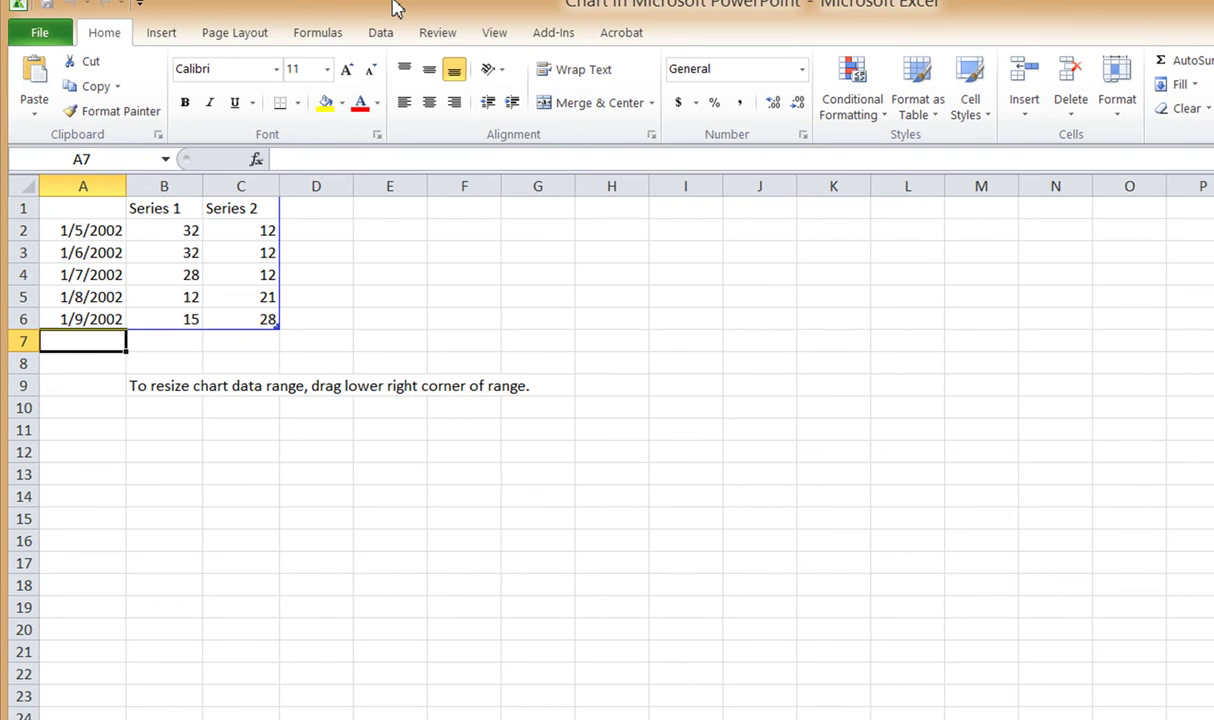
click(105, 231)
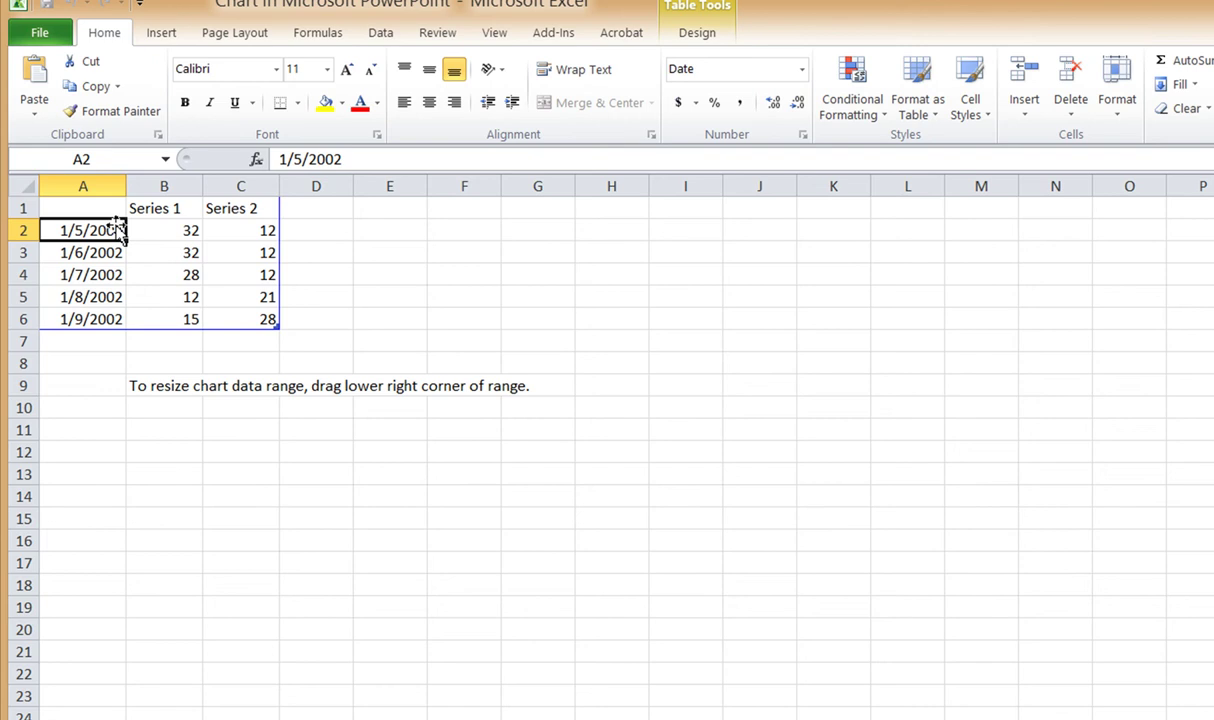
text(2013)
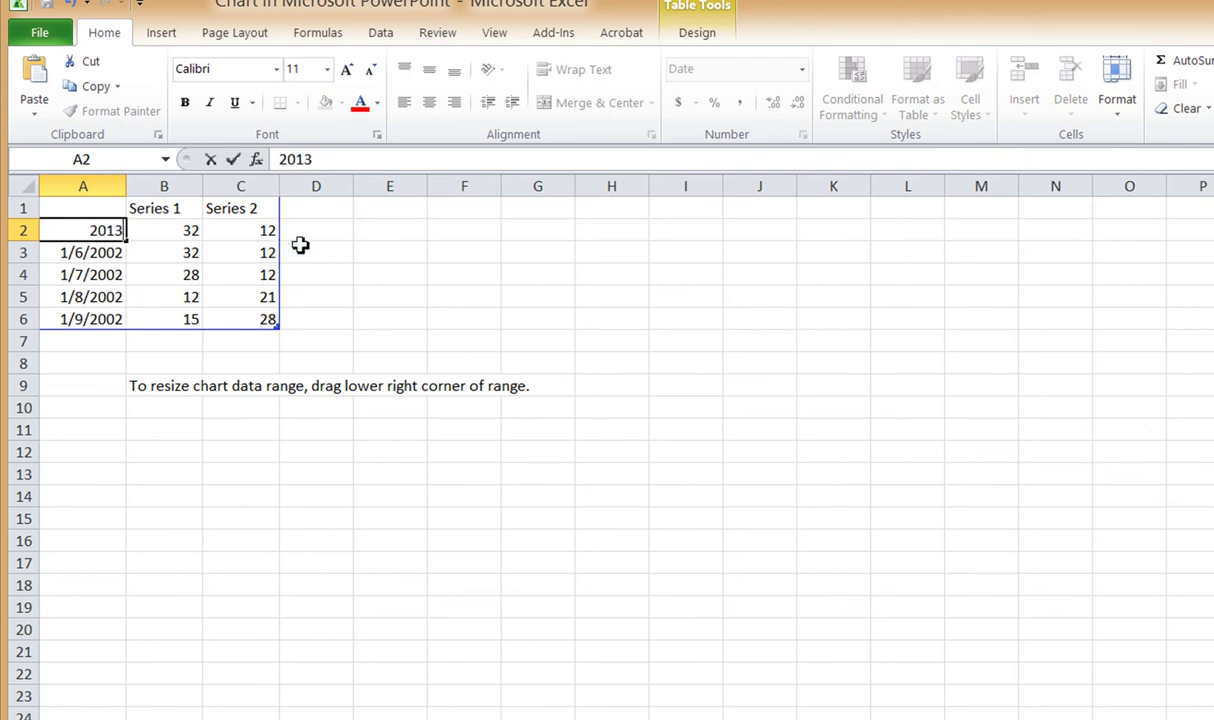
key(Return)
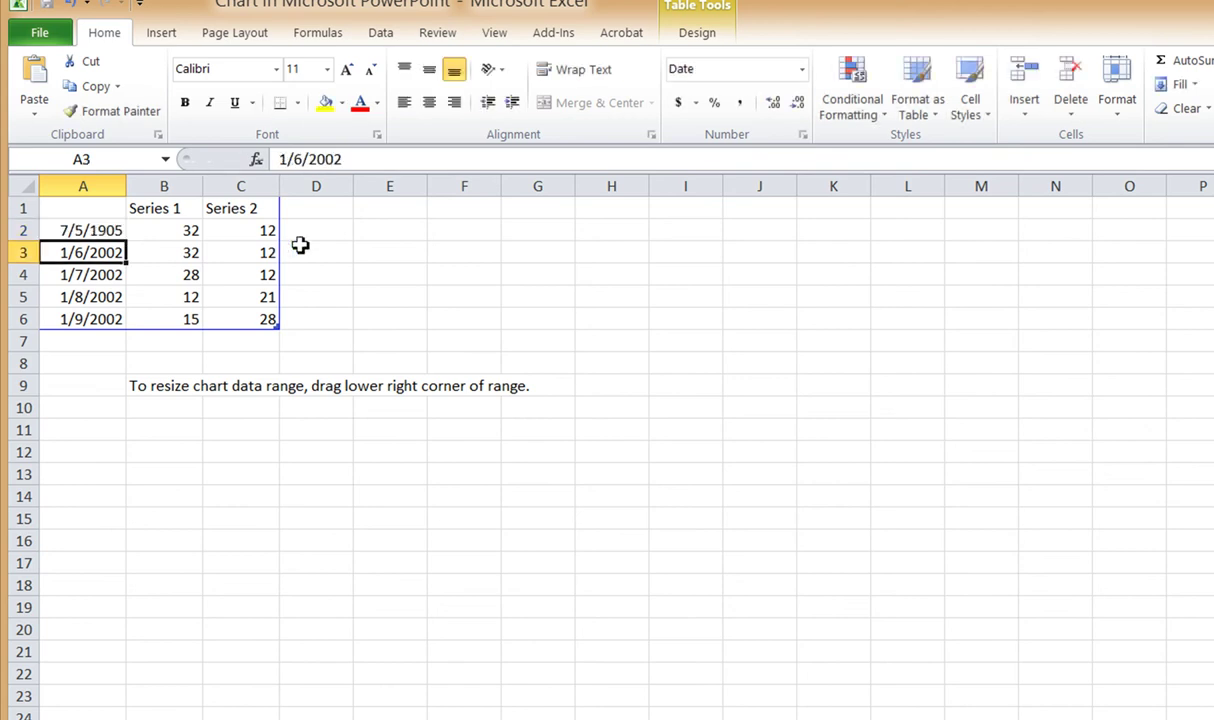
Step: Format cell A2 as Number with no decimal places
key(Up)
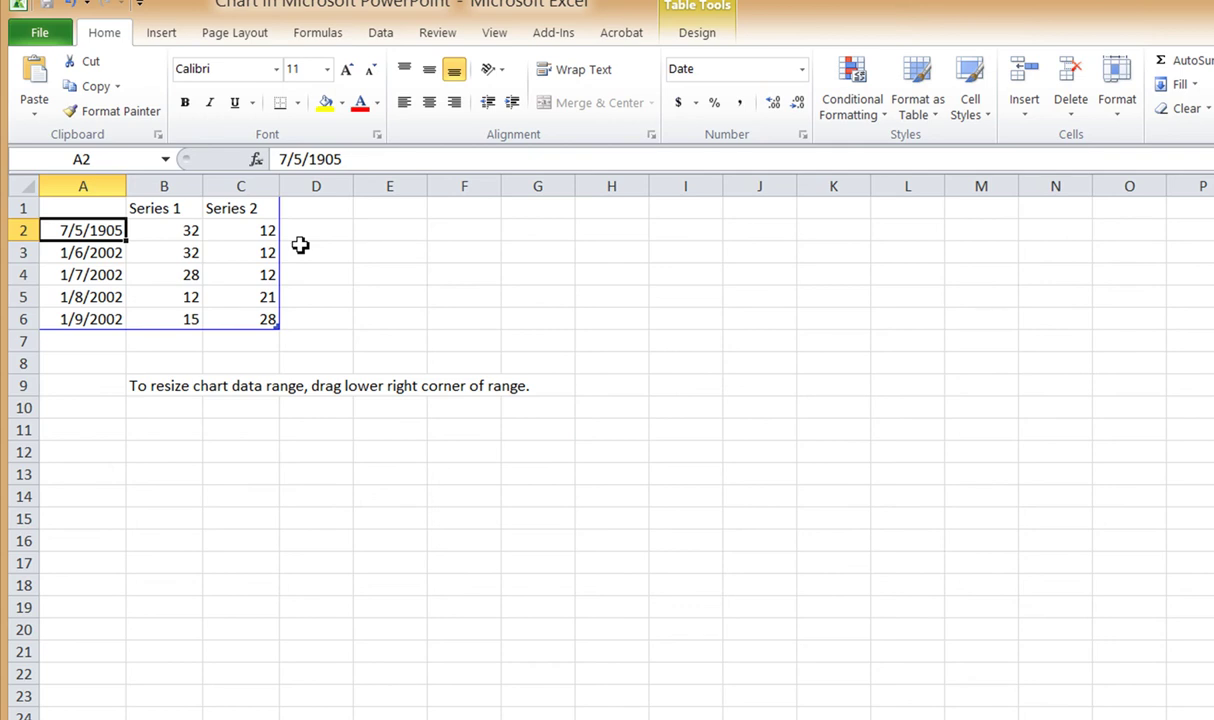
click(802, 70)
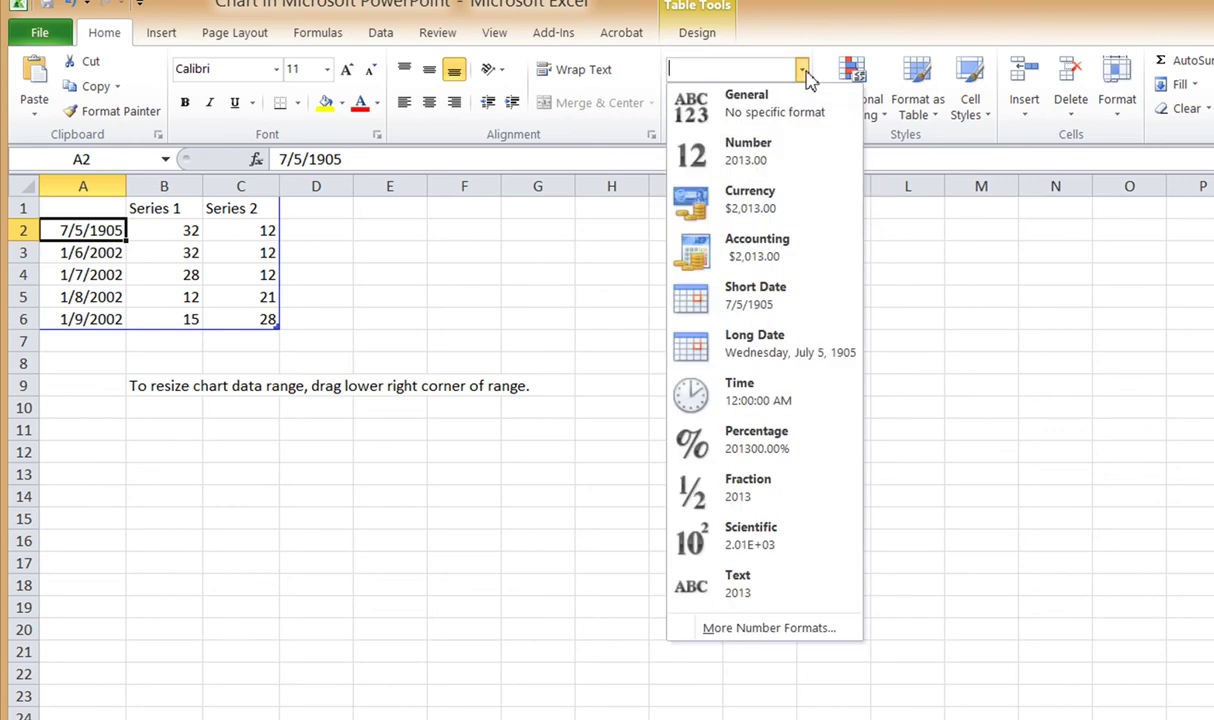
click(781, 162)
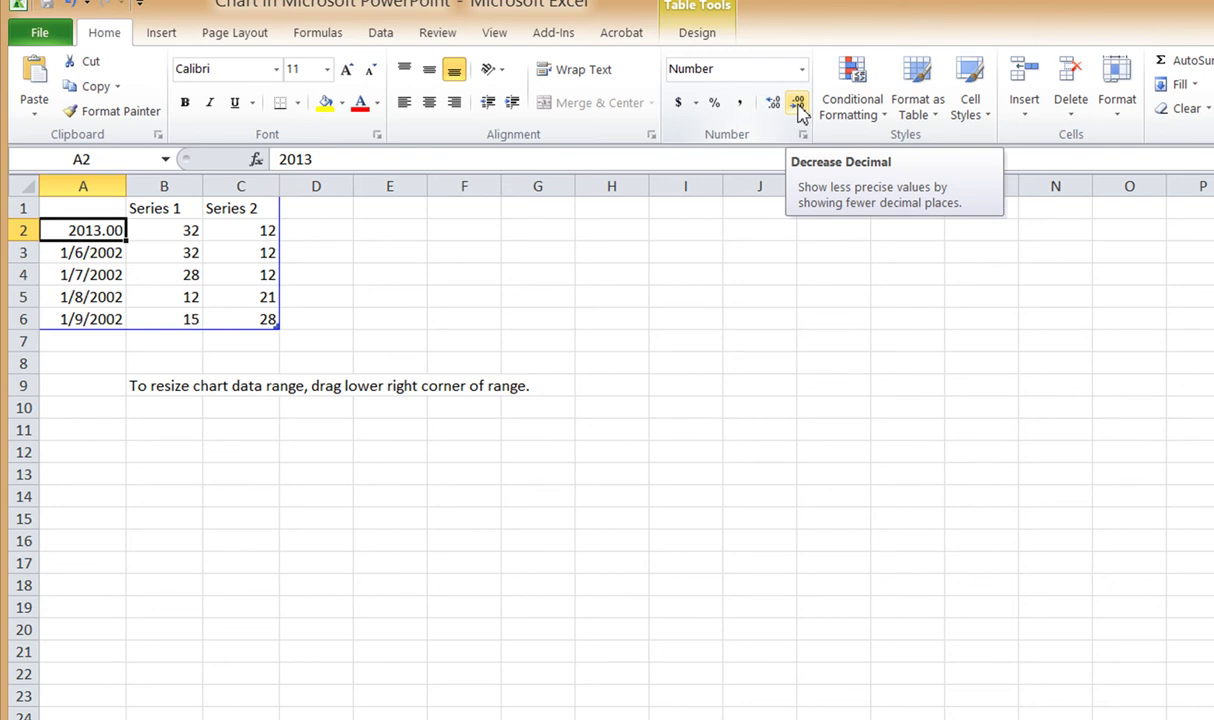
click(799, 104)
click(799, 104)
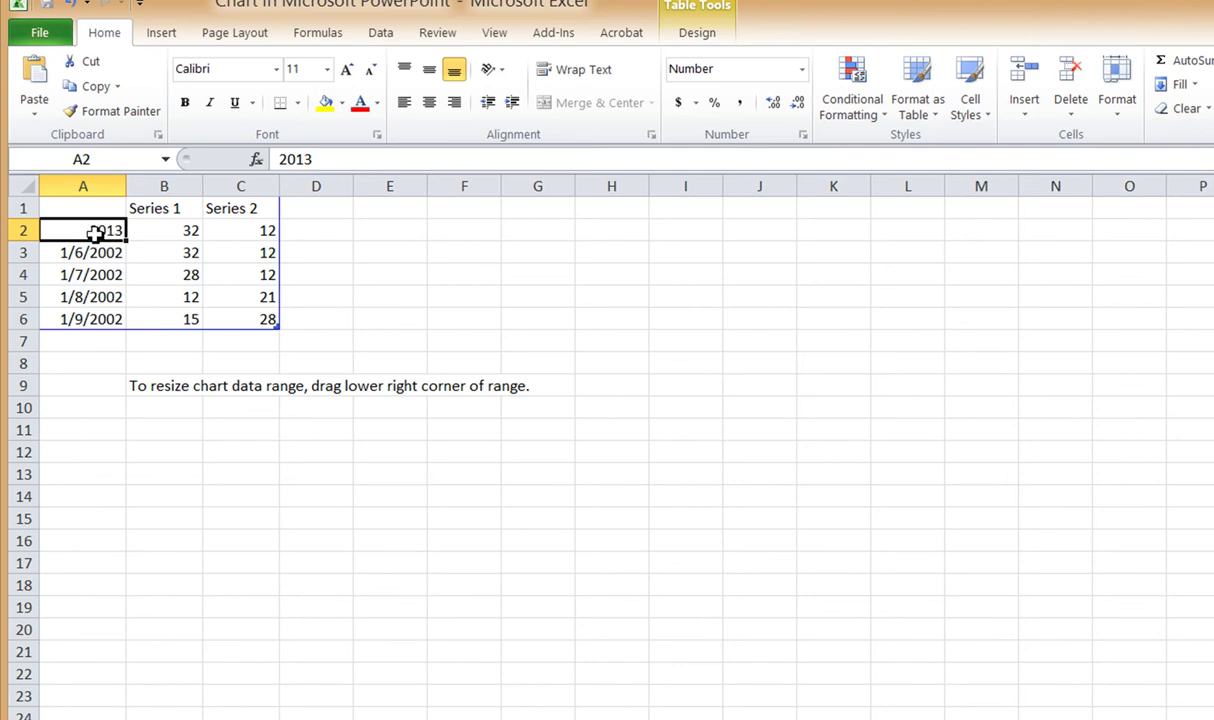
Step: Copy the number format of cell A2 to the category cells A3:A6 with Format Painter
click(137, 115)
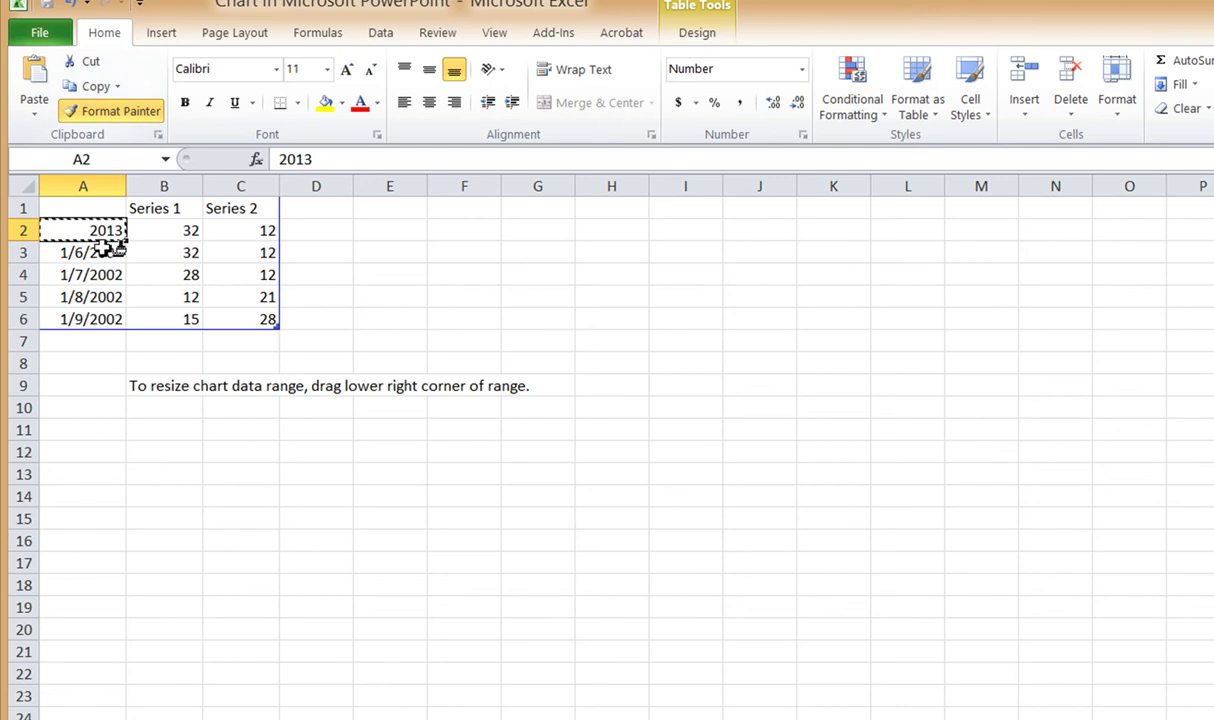
drag(102, 252, 100, 317)
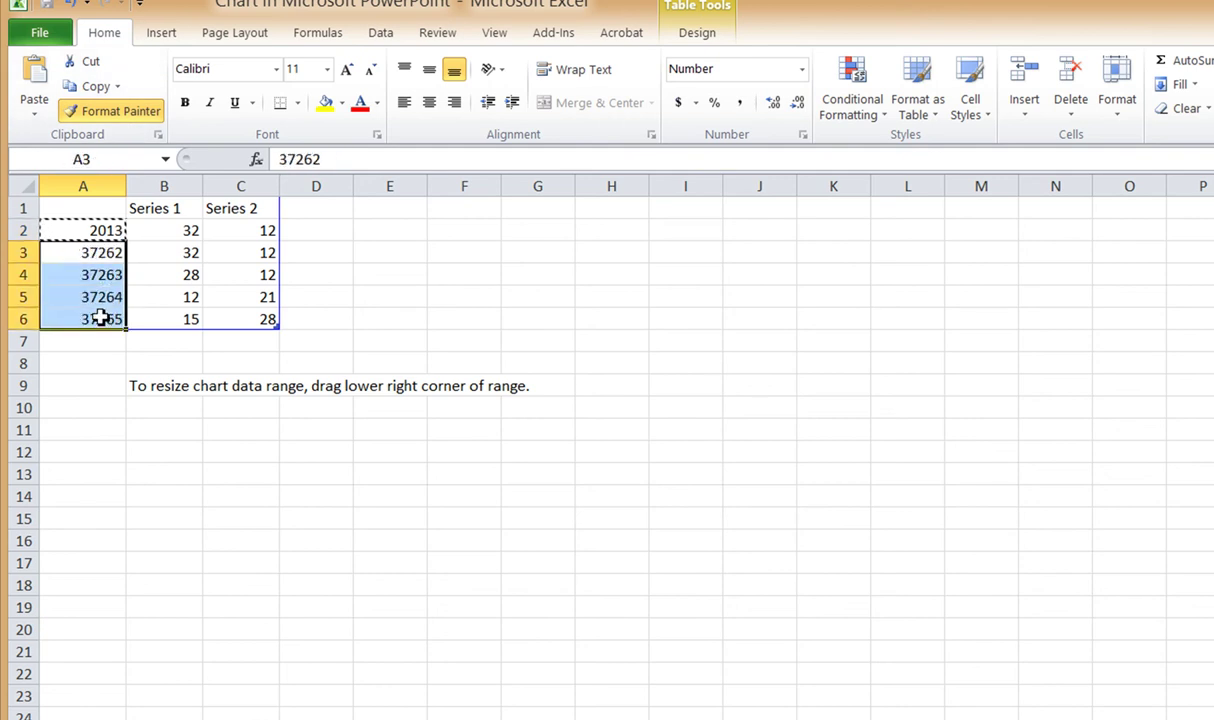
click(104, 230)
click(105, 254)
click(110, 228)
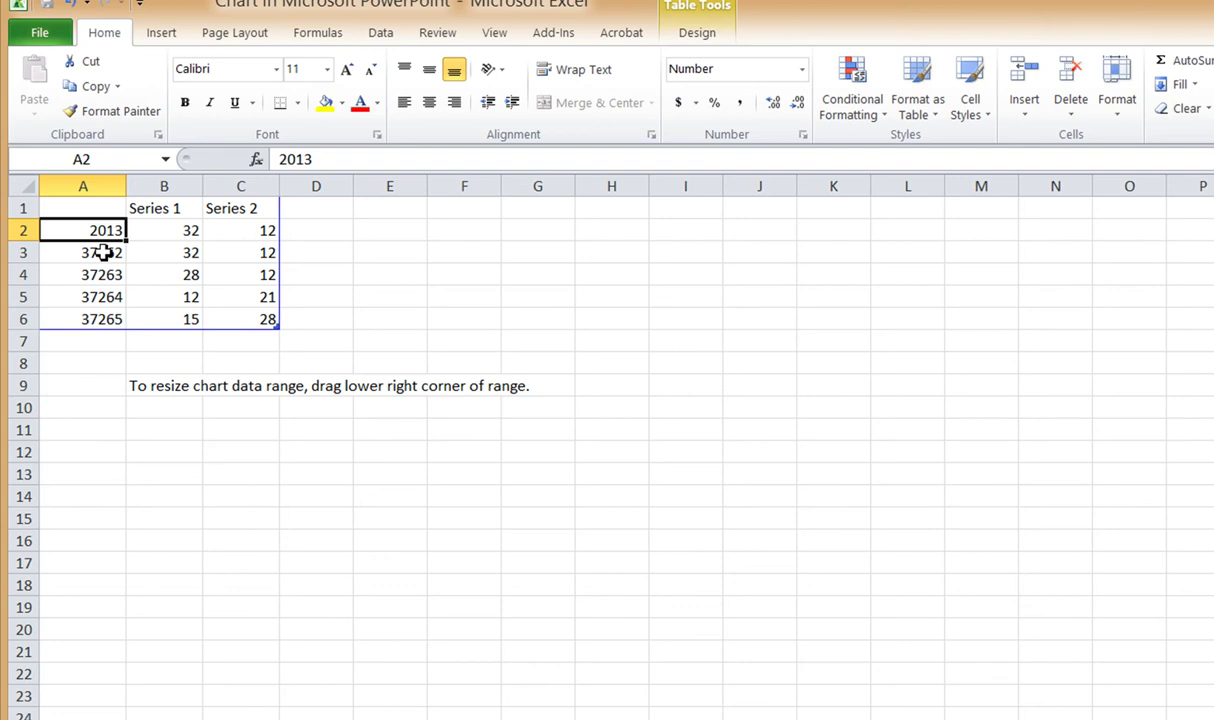
Step: Enter the years 2014 and 2015 in cells A3 and A4
click(104, 253)
text(2014)
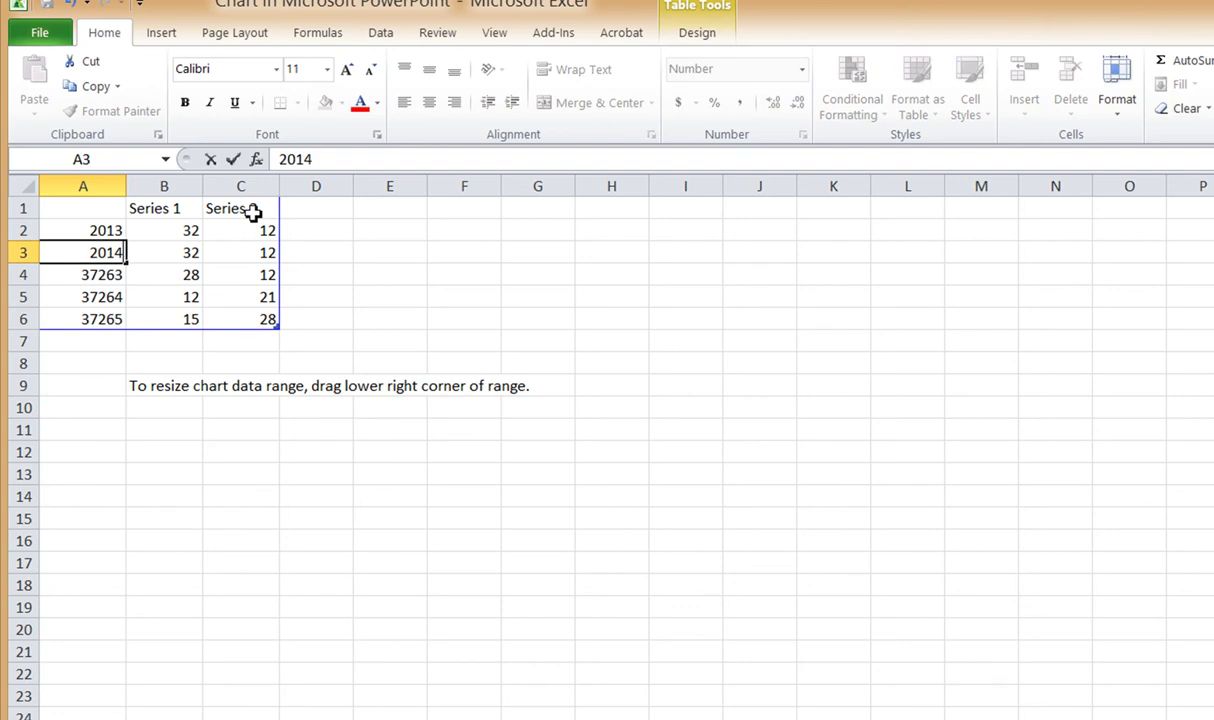
key(Return)
text(2015)
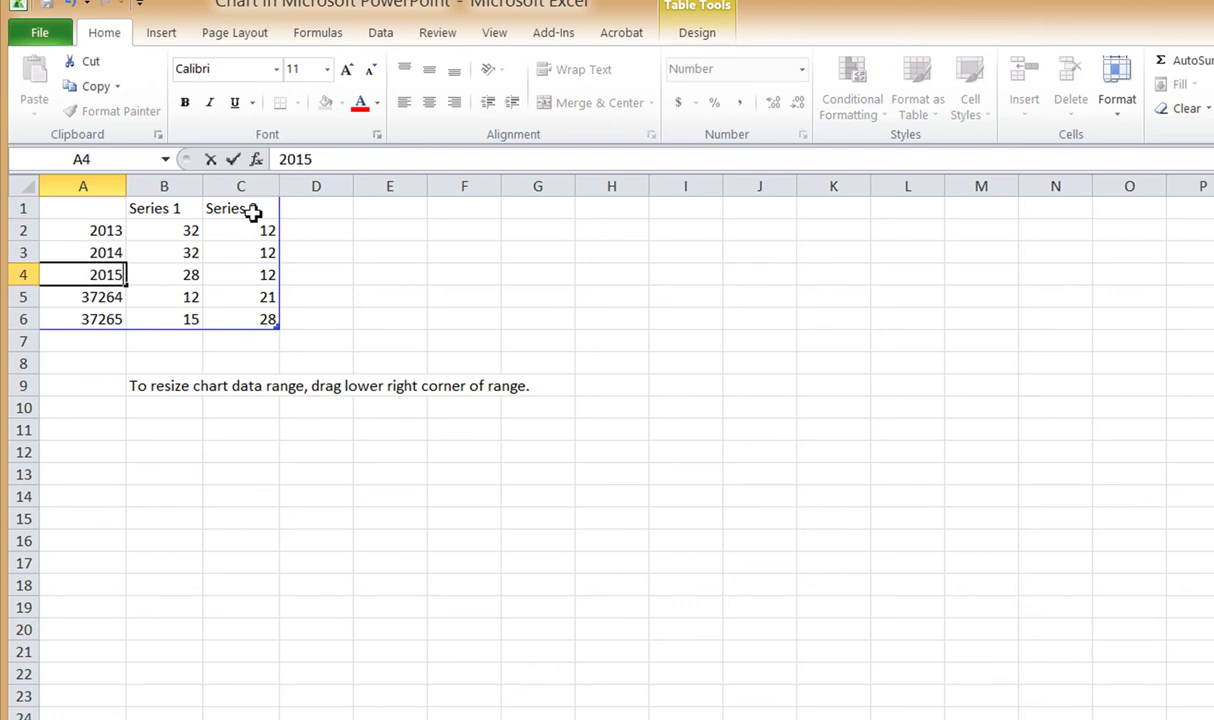
key(Return)
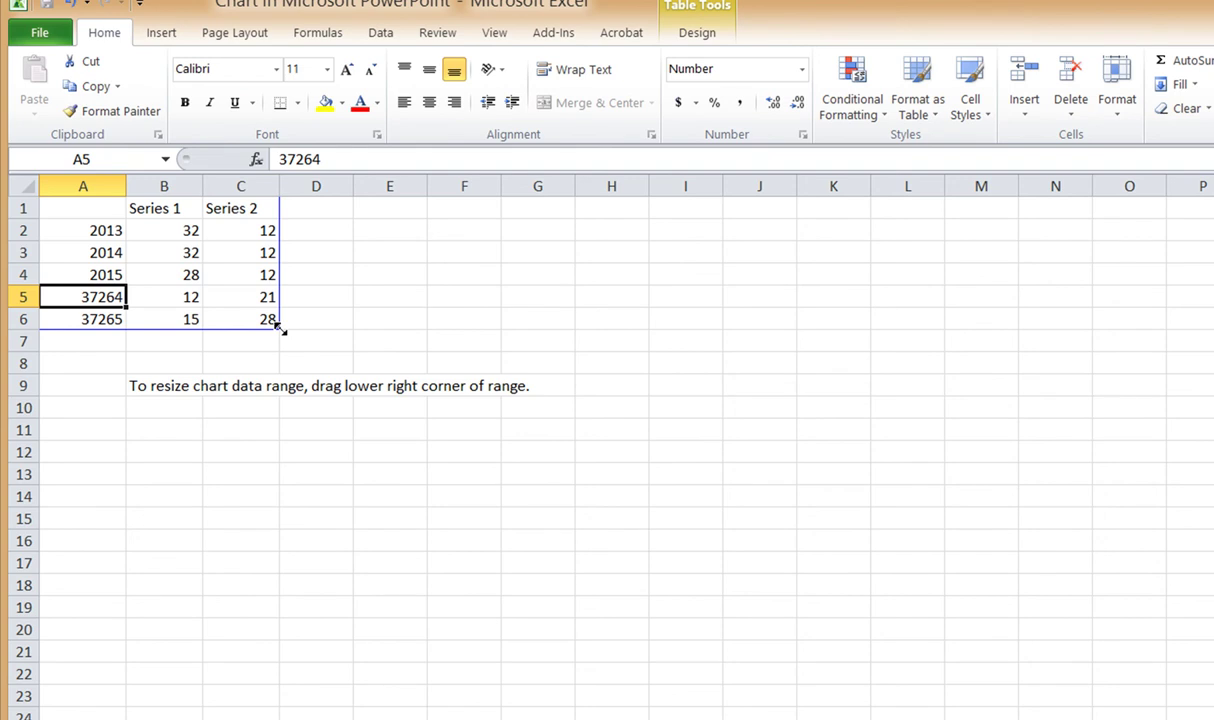
Step: Extend the chart data range down to row 9 and fill the year series in column A through 2020
drag(281, 330, 270, 398)
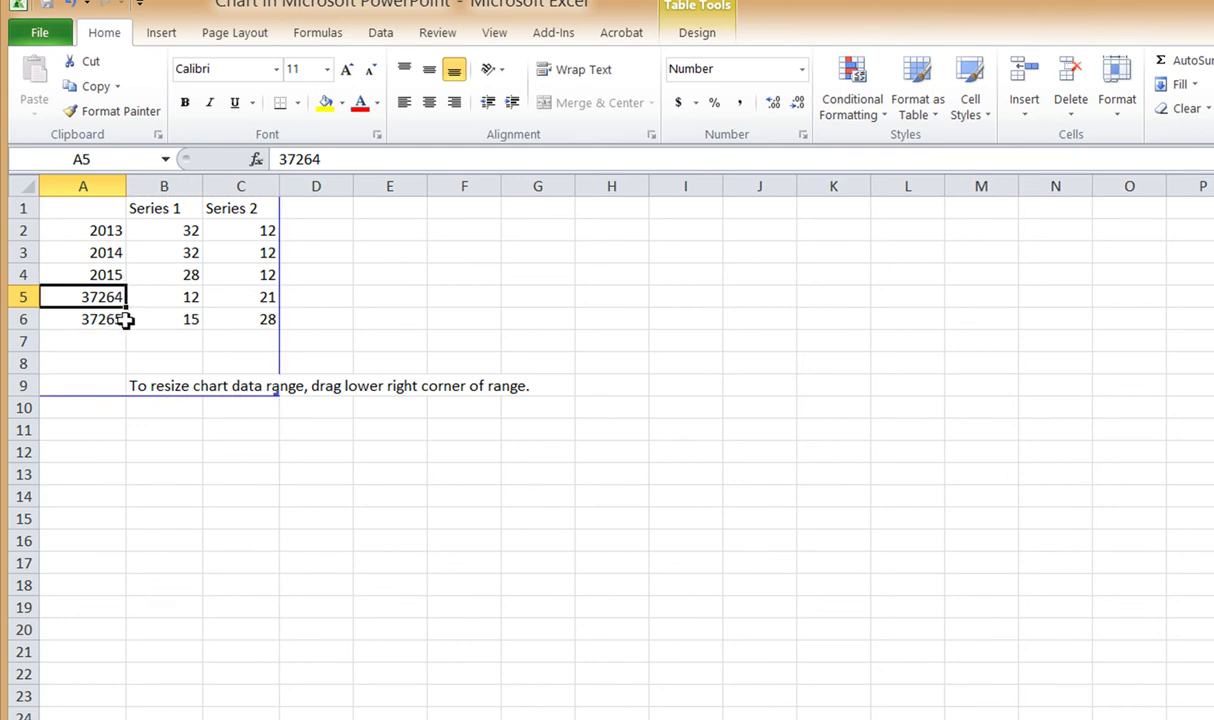
drag(100, 230, 97, 274)
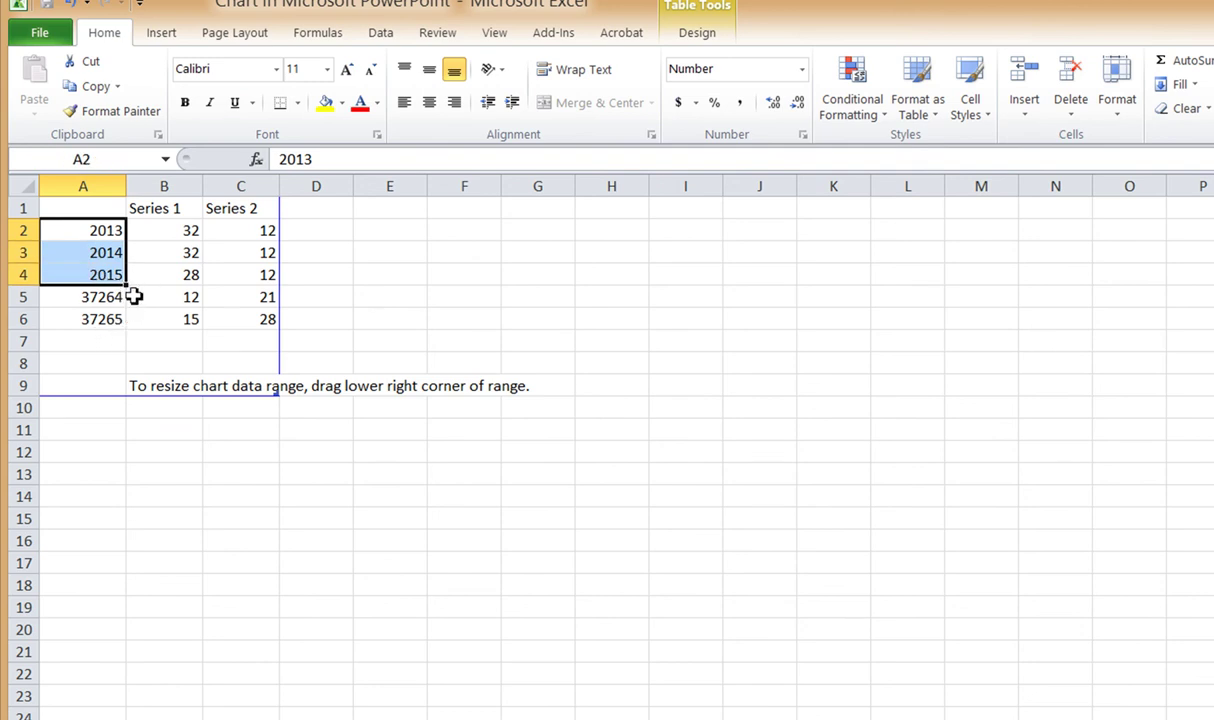
drag(127, 287, 121, 392)
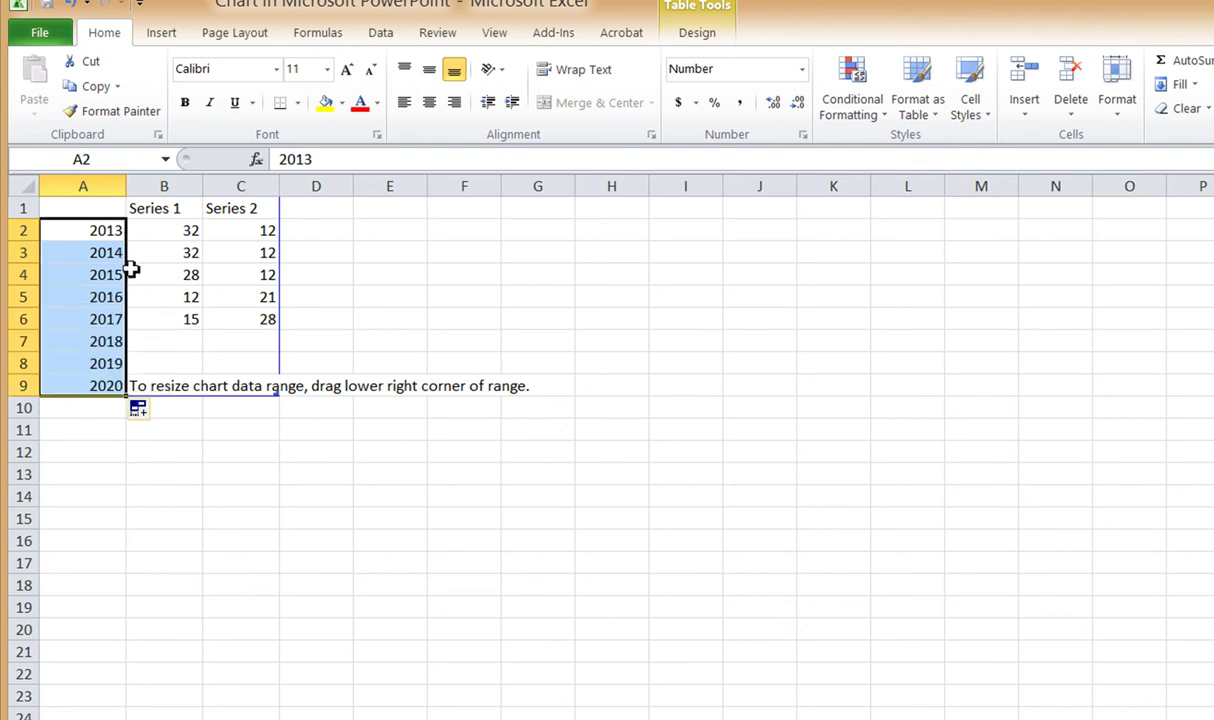
Step: Widen the chart data range to column D to add a third data series
click(145, 200)
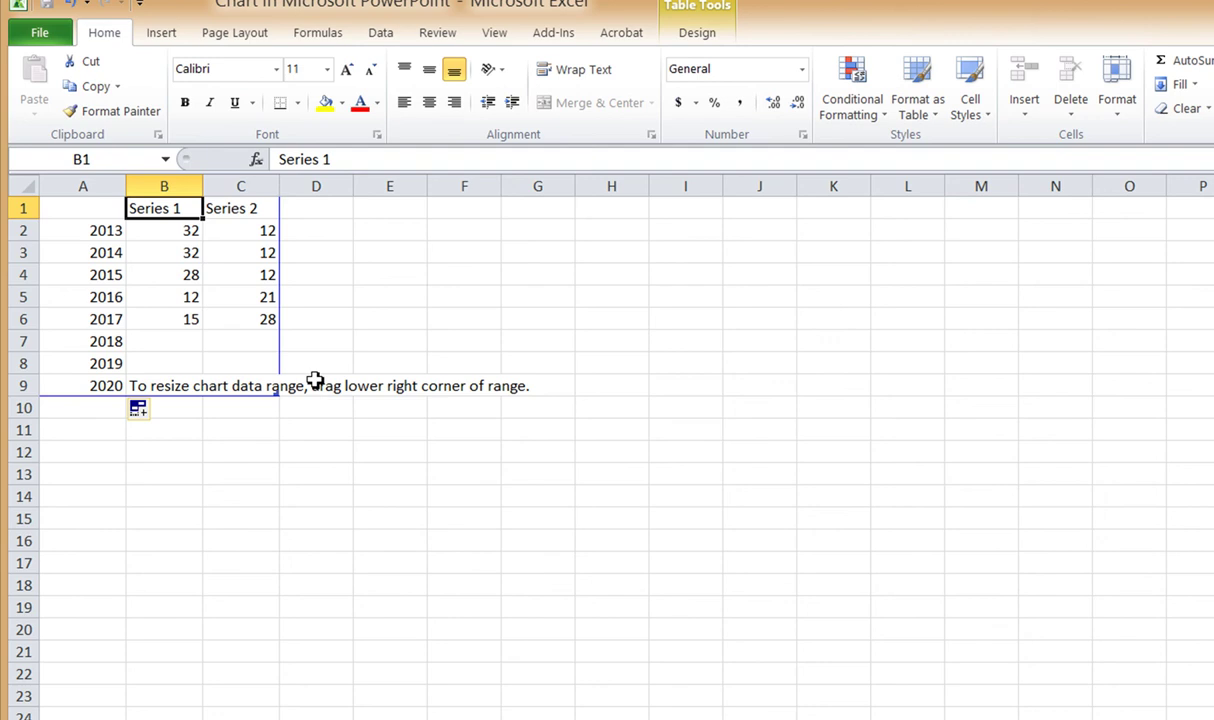
click(252, 211)
click(176, 211)
click(252, 211)
click(172, 209)
click(251, 205)
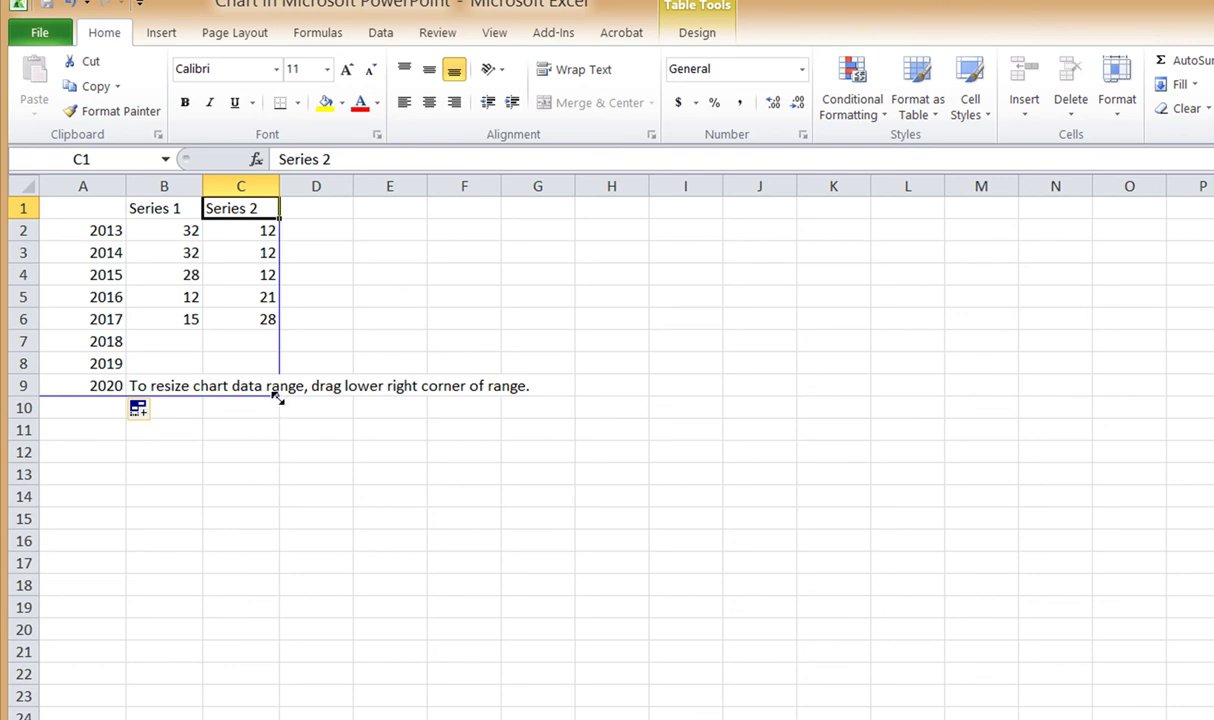
drag(278, 397, 339, 397)
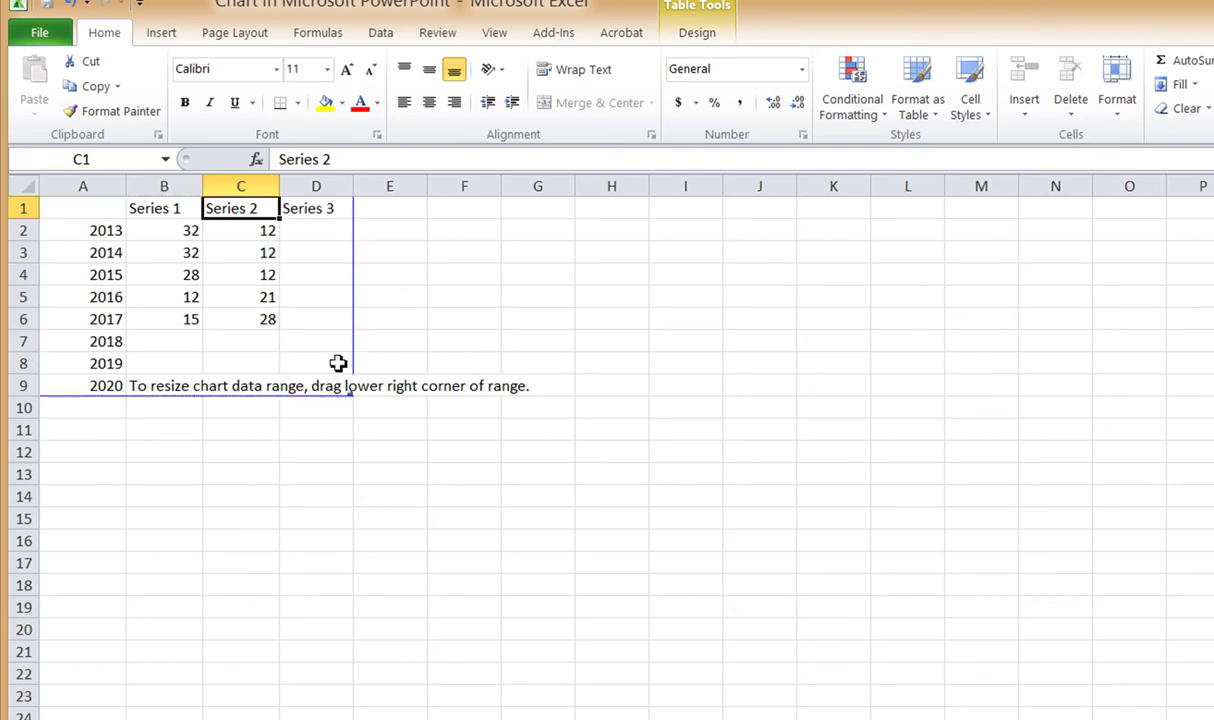
Step: Rename the three series headers in B1:D1 as SaaS ($), PaaS ($) and IaaS ($)
click(172, 210)
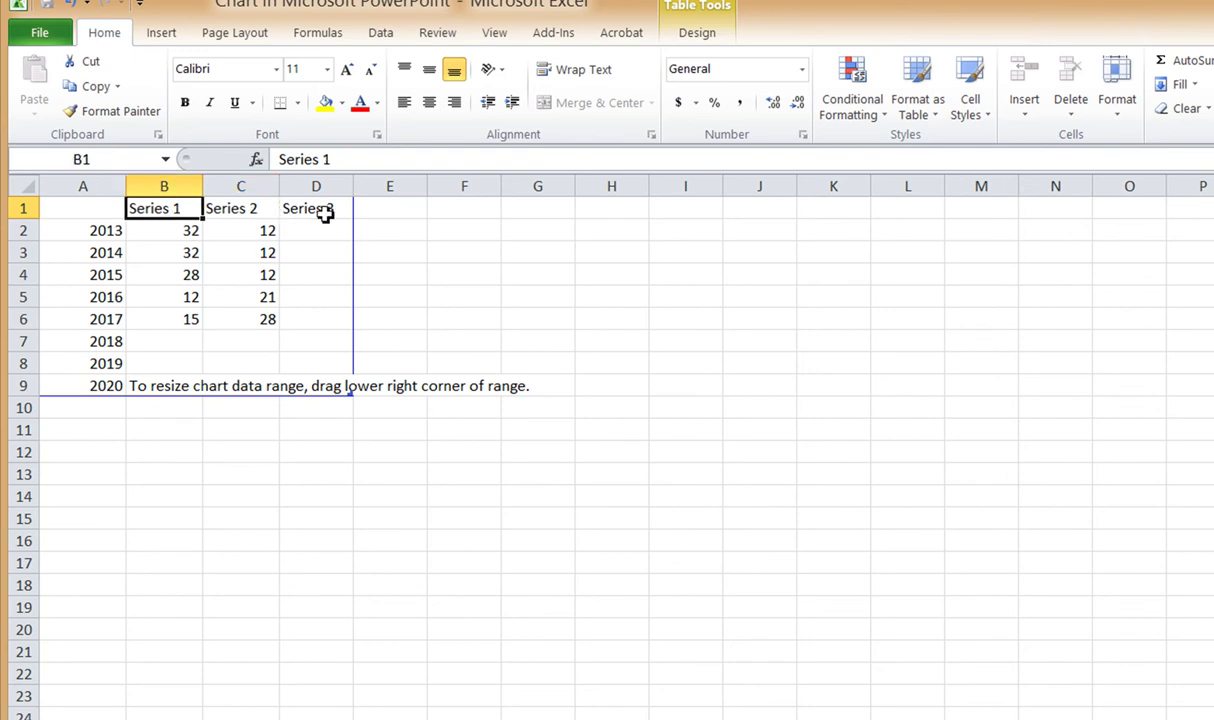
text(SaaS)
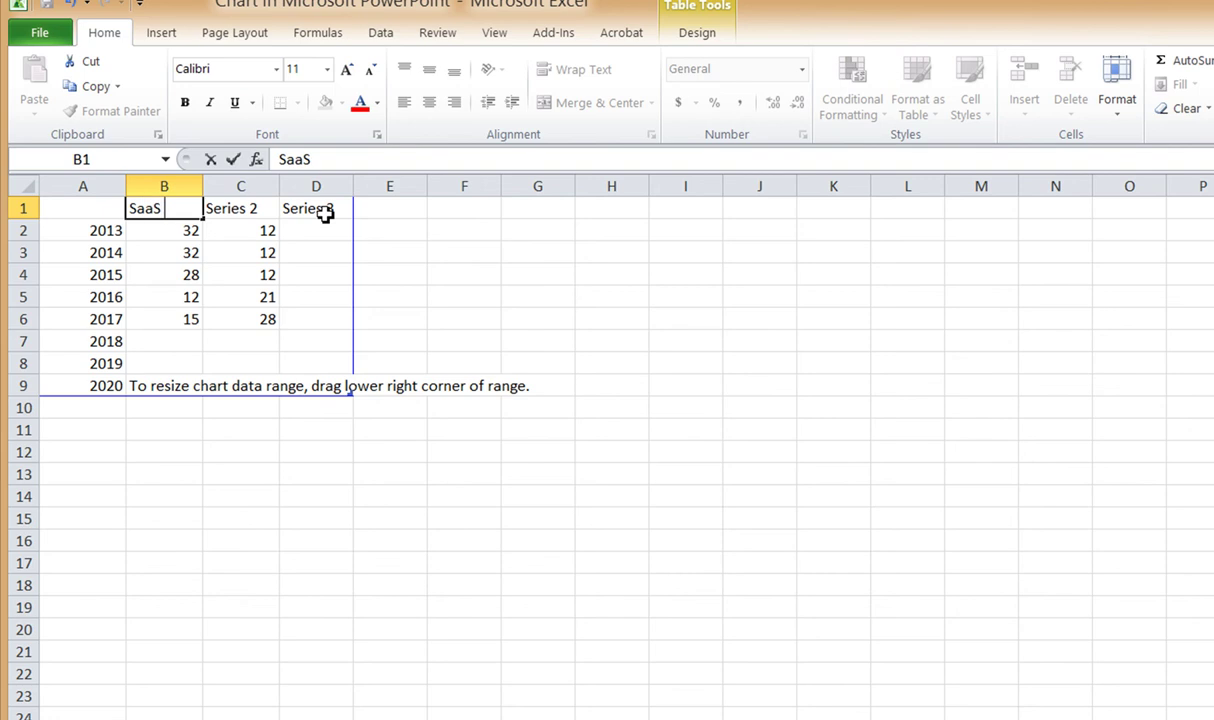
text( ($)
key(Tab)
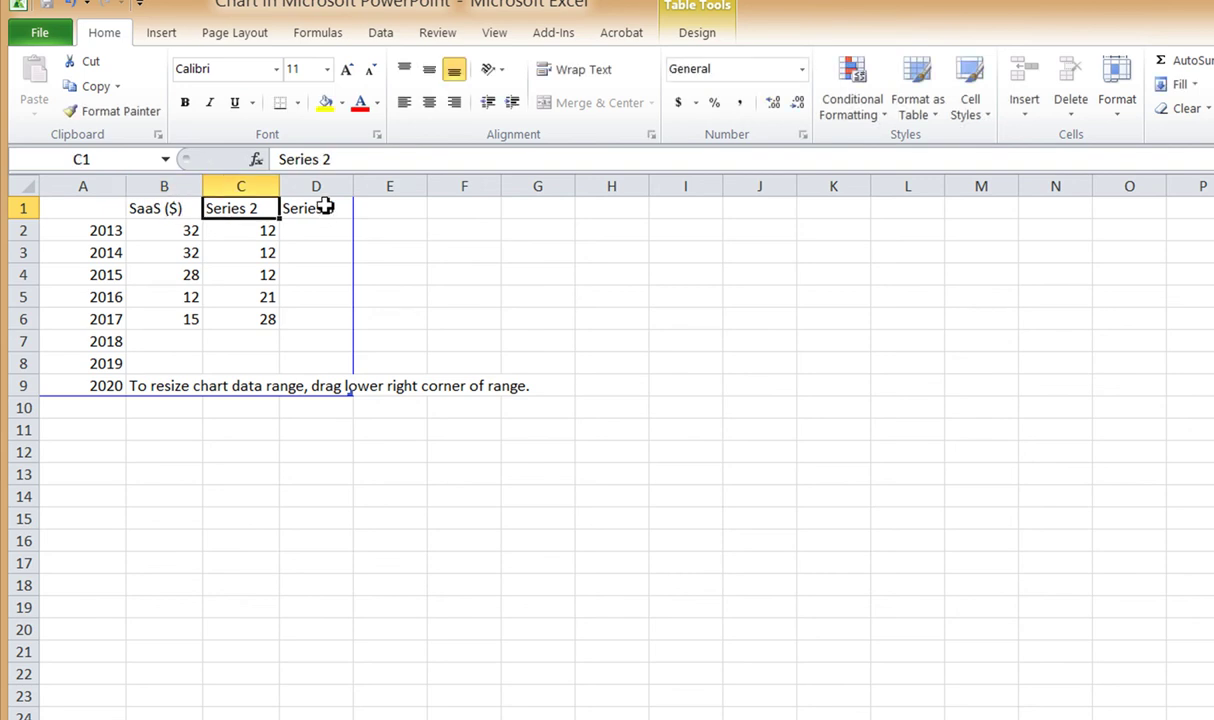
text(PaaS ()
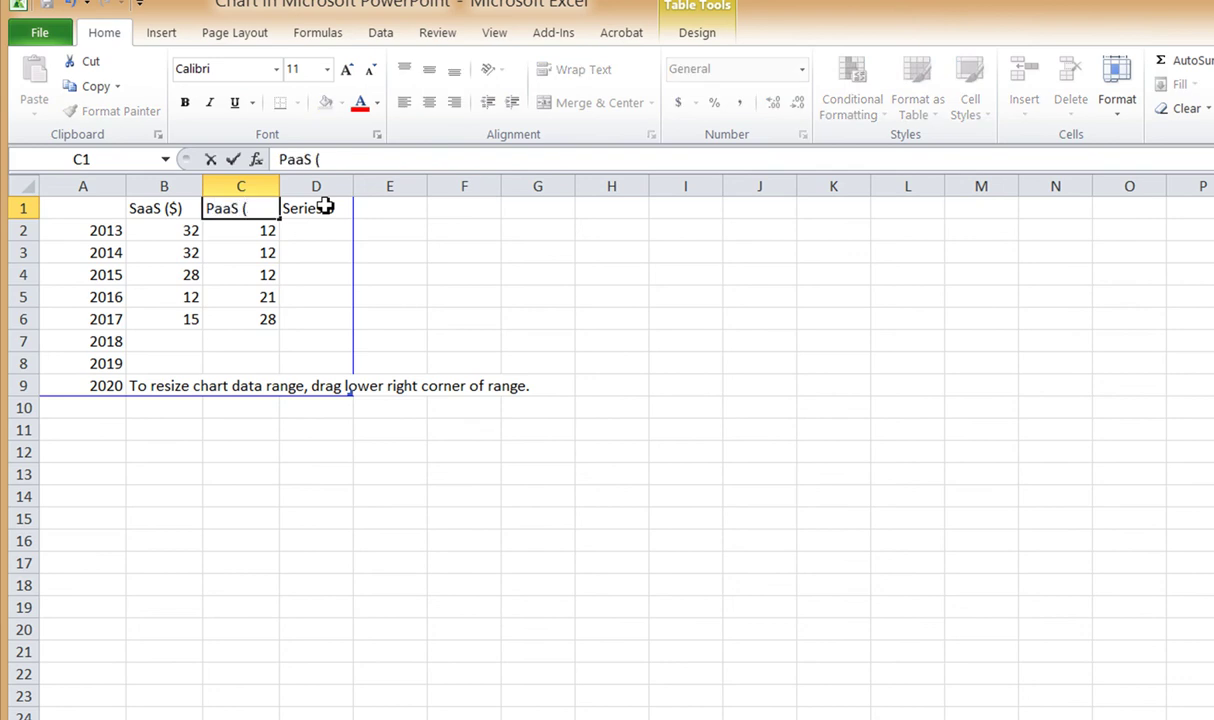
text($))
click(326, 207)
text(Ia)
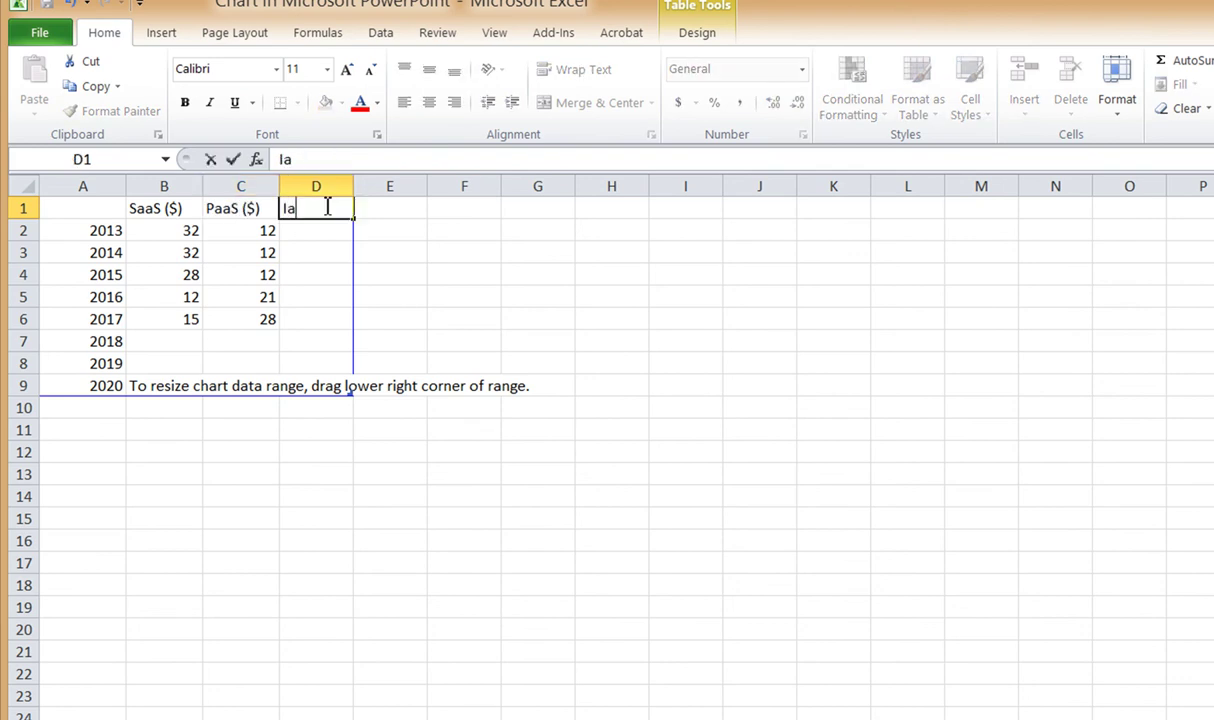
text(aS ($))
key(Return)
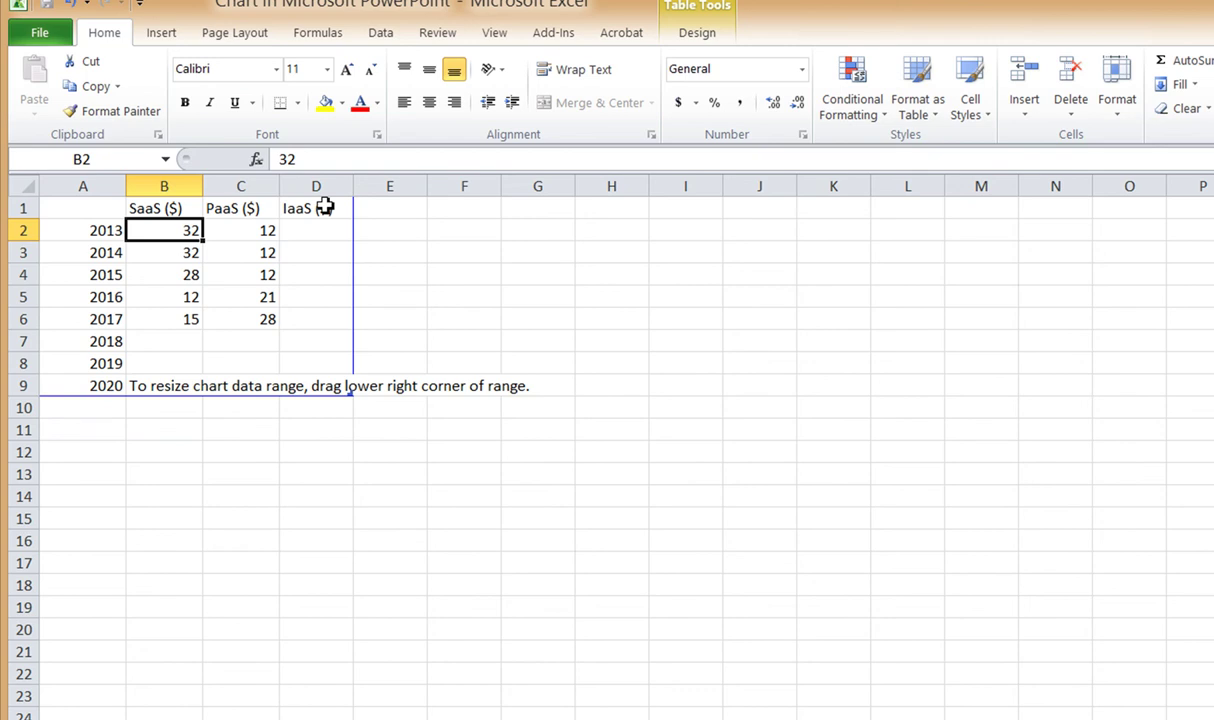
Step: Enter the SaaS values for 2013 to 2016 in B2:B5: 47.22, 63.19, 78.43 and 92.75
text(47)
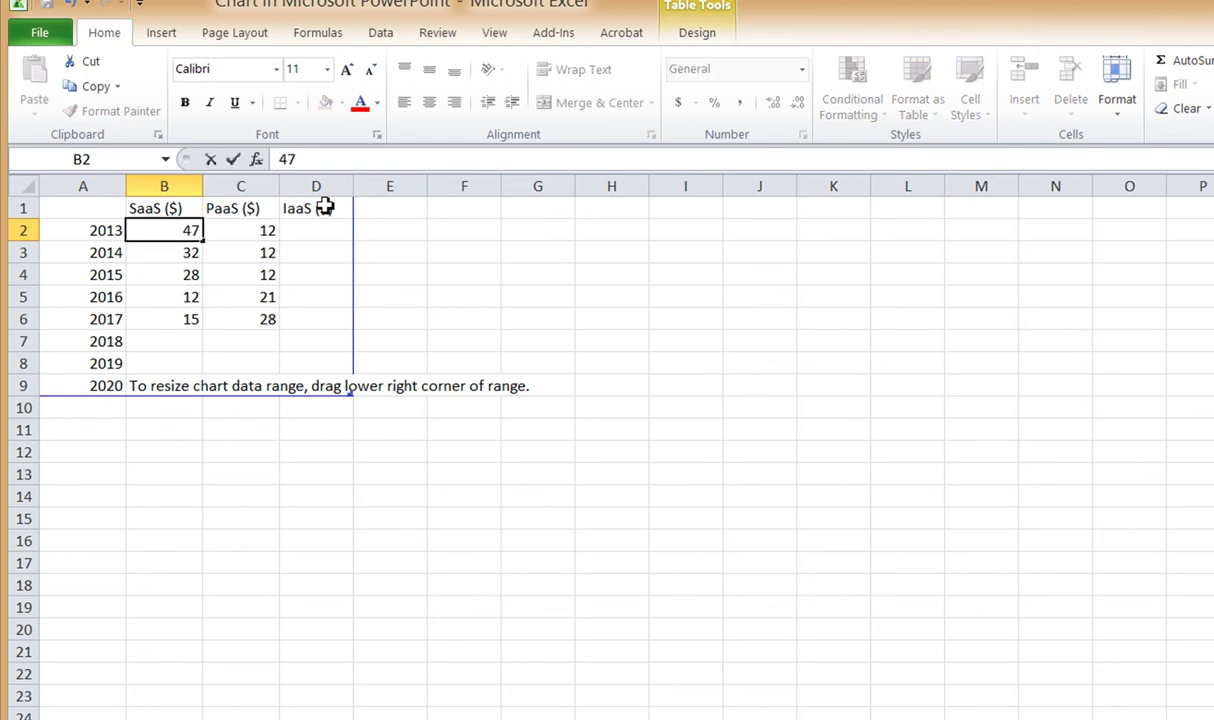
text(.22)
key(Return)
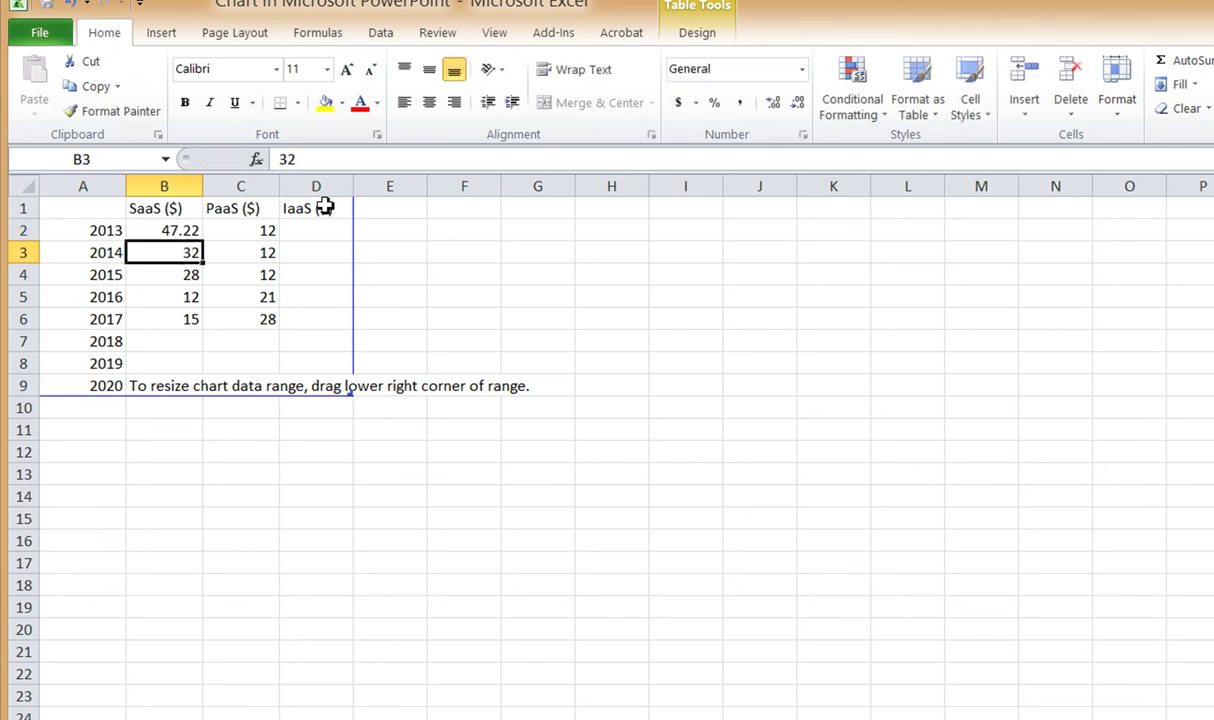
text(63.19)
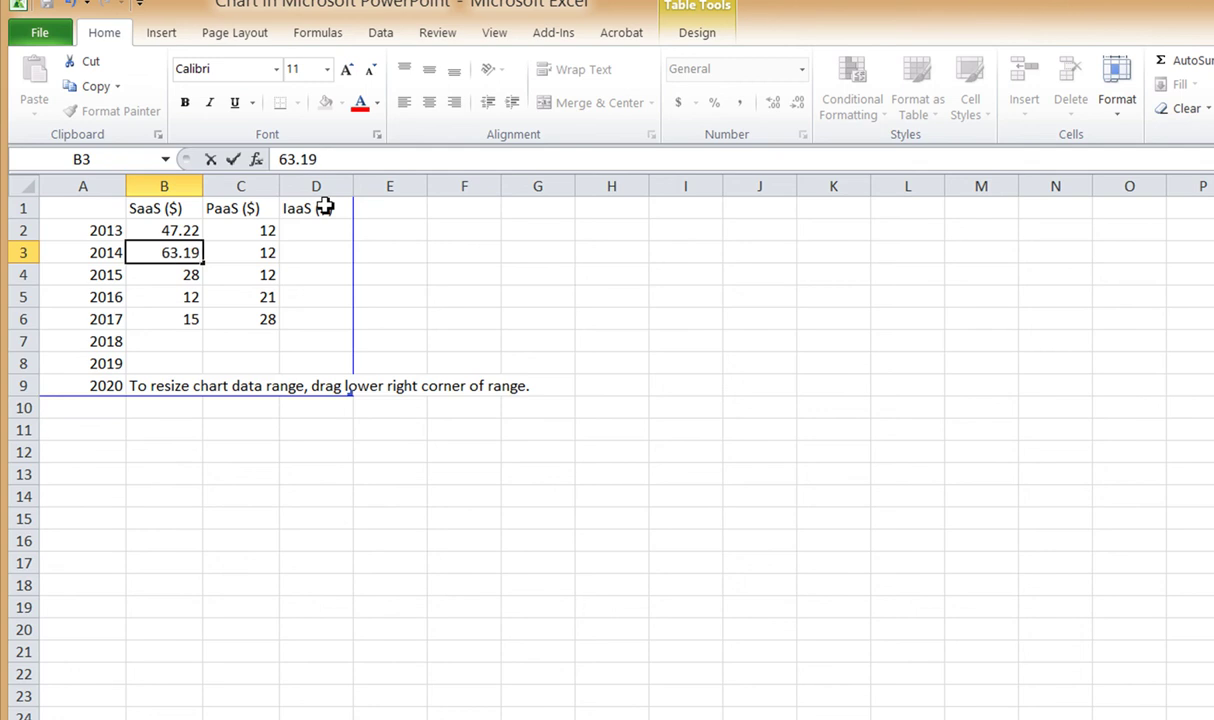
key(Return)
text(78.43)
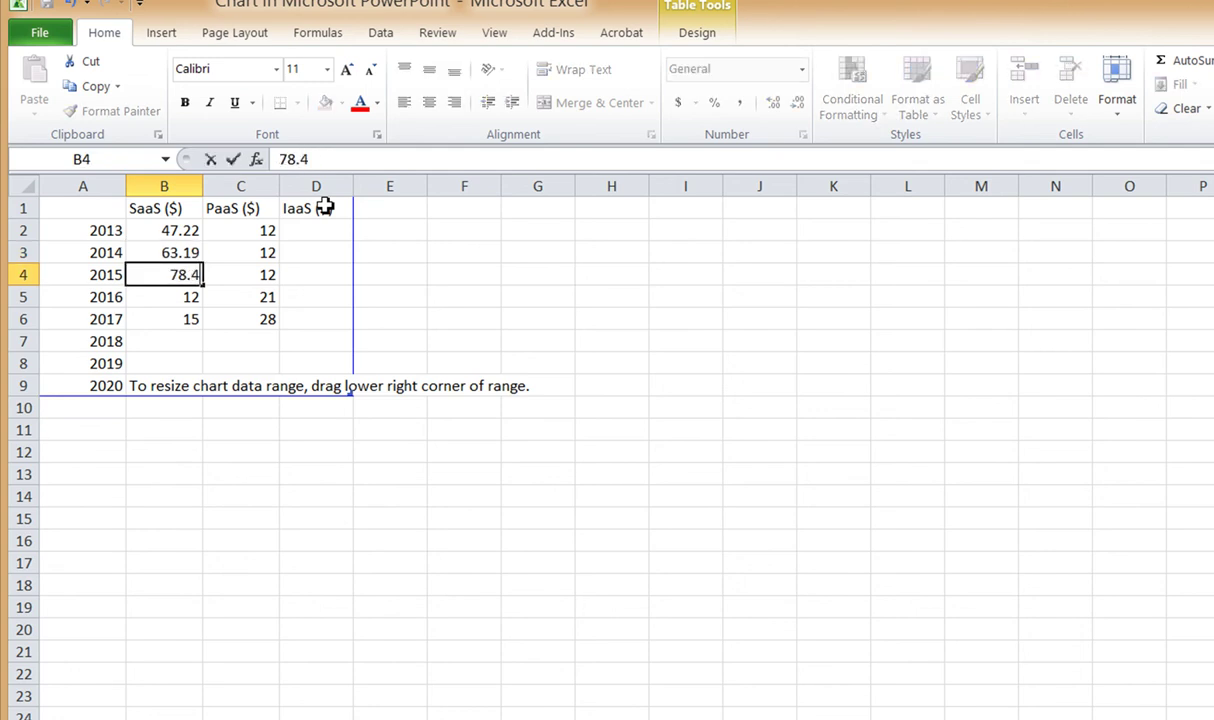
key(Return)
text(92.75)
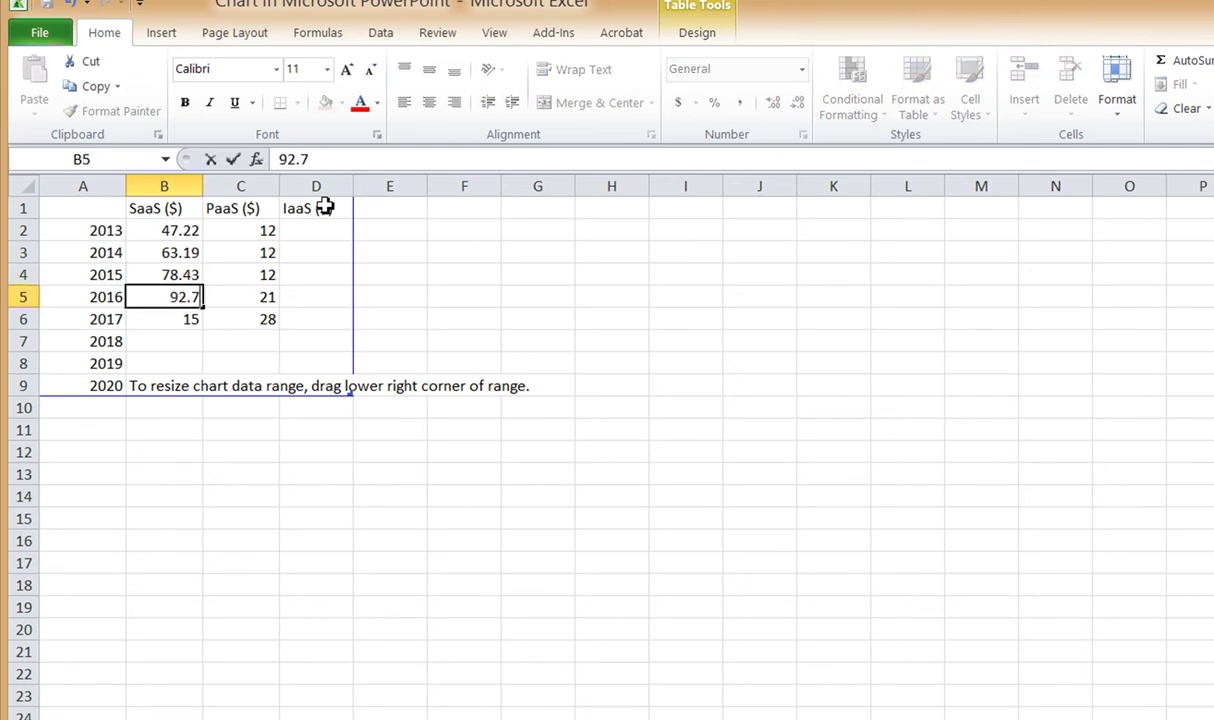
key(Return)
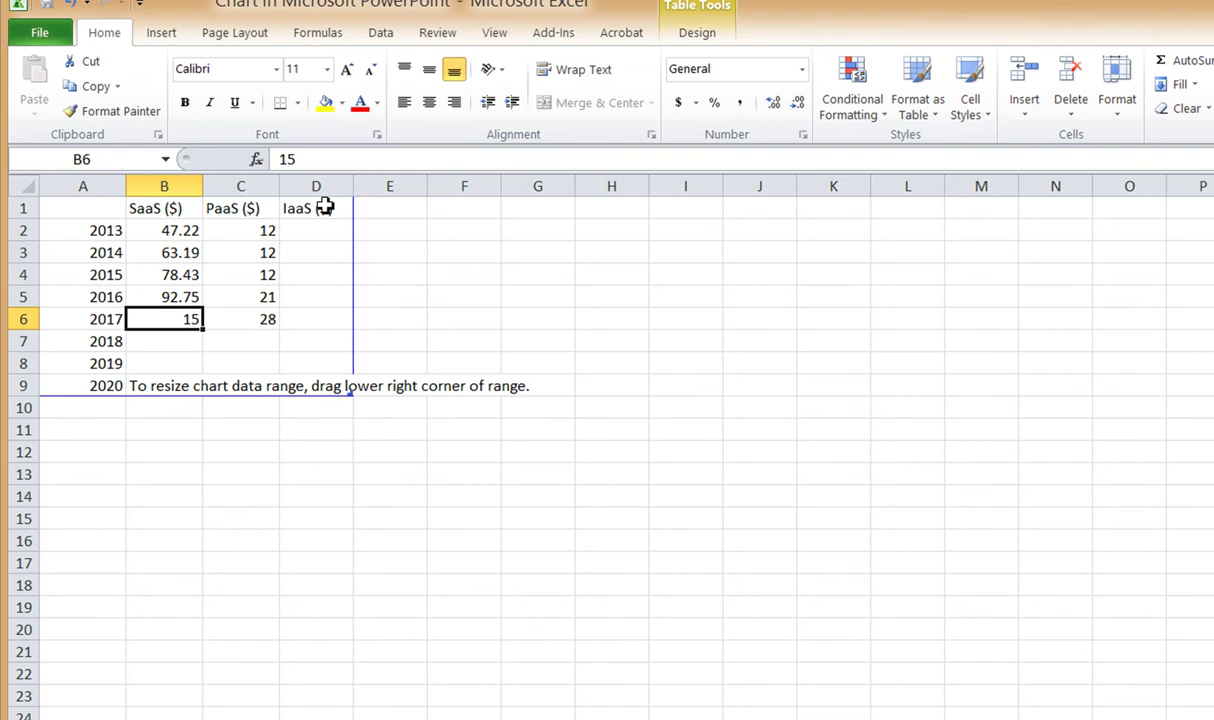
Step: Enter the SaaS values for 2017 to 2019 in B6:B8: 105.49, 116.39 and 125.52
text(105.49)
key(Return)
text(1)
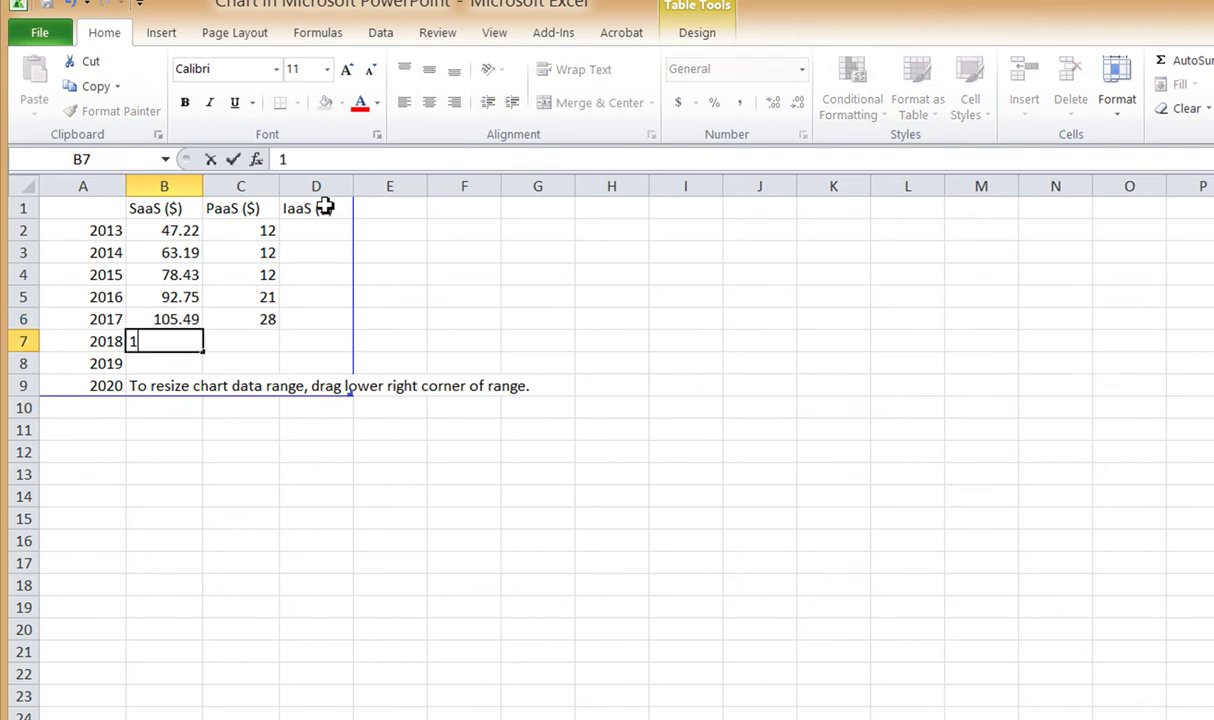
text(16.39)
key(Return)
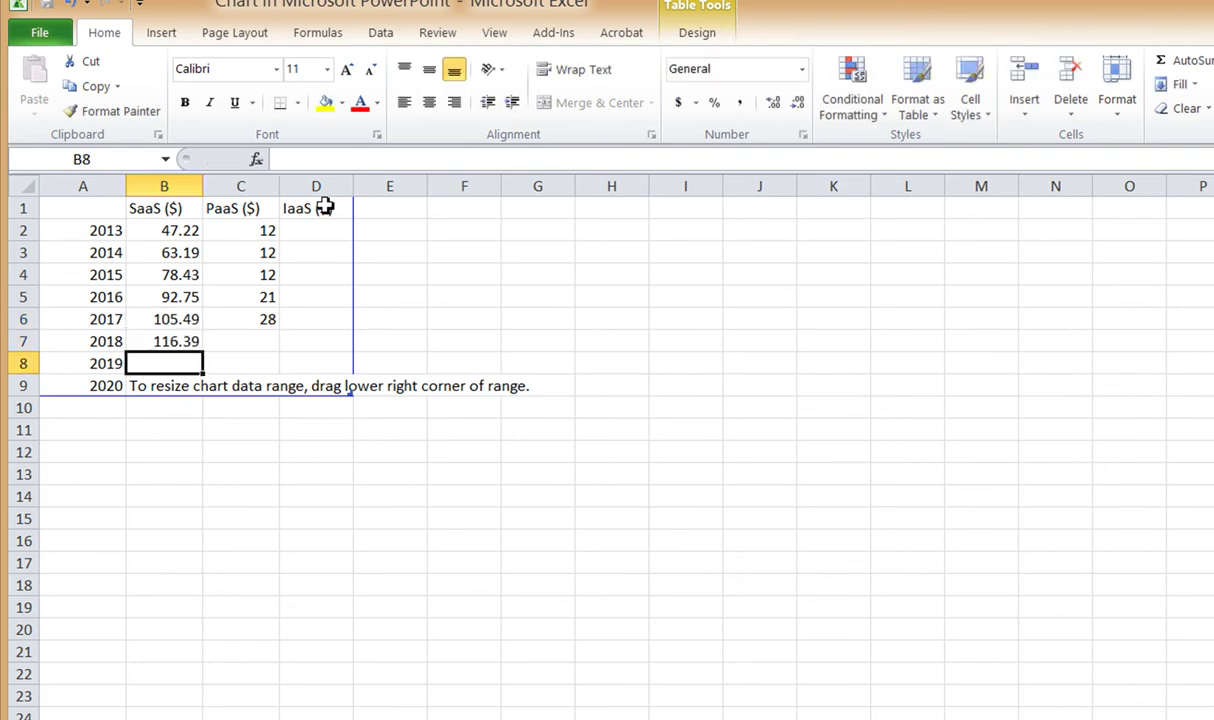
text(125.52)
key(Return)
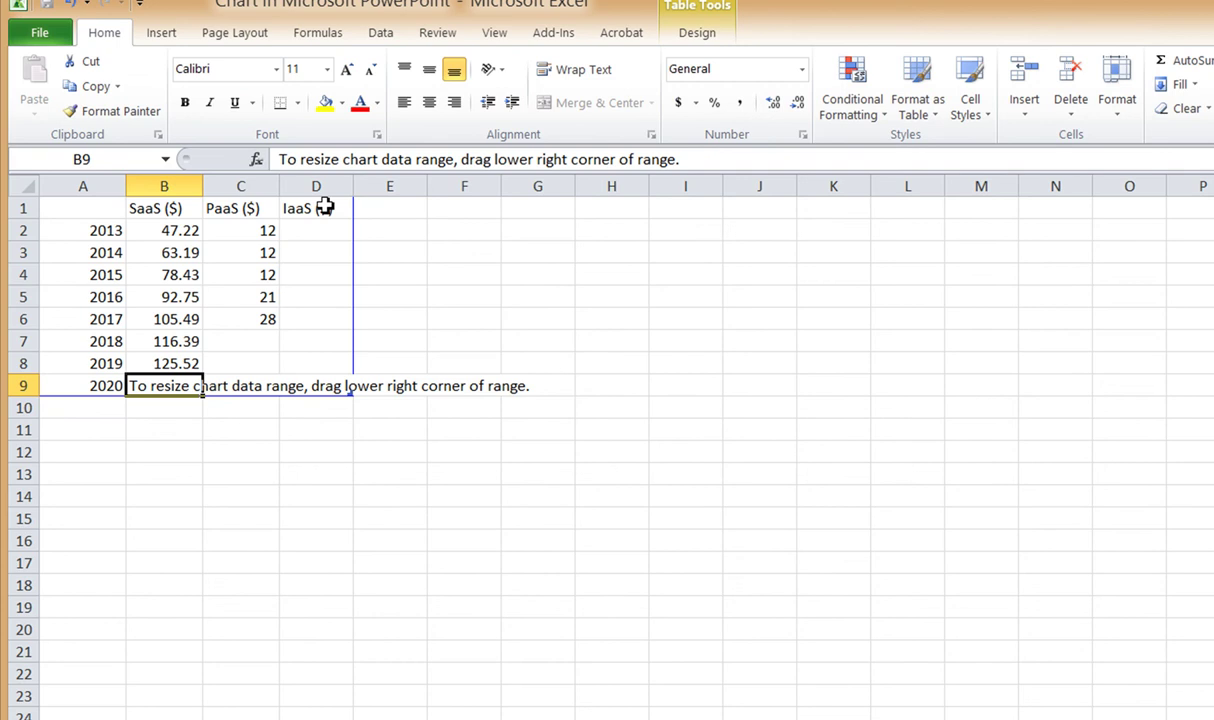
Step: Enter the 2020 SaaS value 132.57 in B9 and the PaaS values 4.38 and 7.39 in C2:C3
text(132.57)
key(Return)
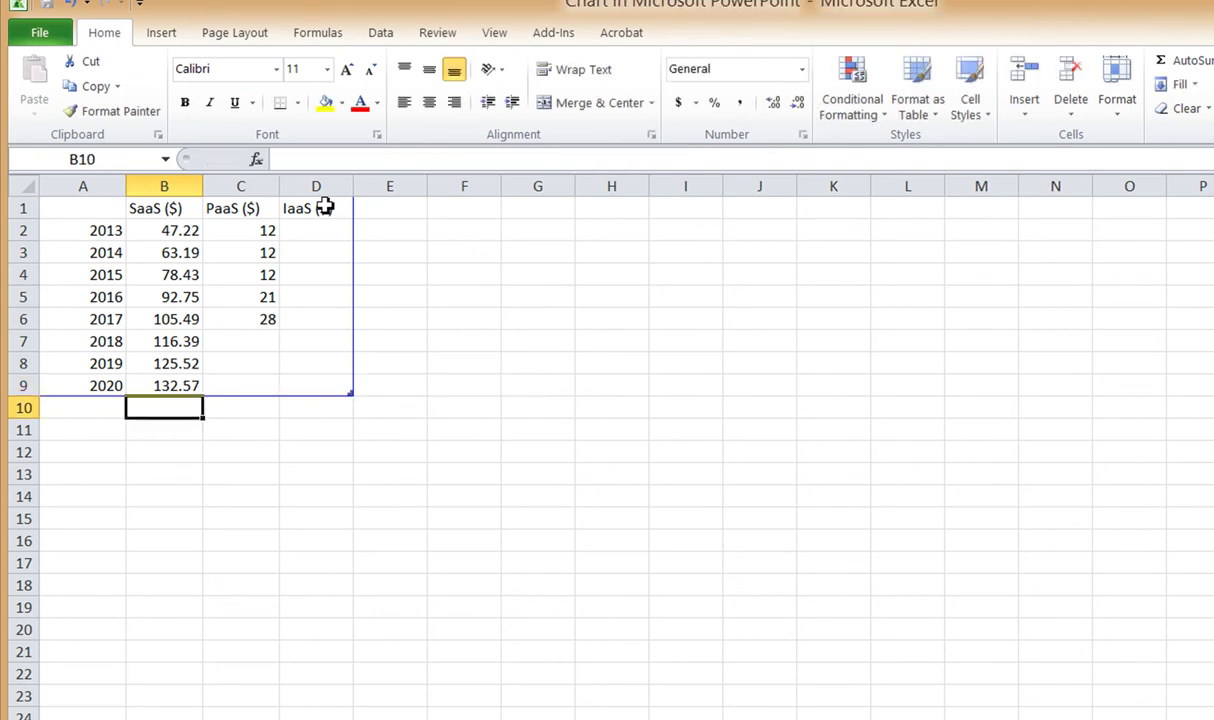
click(239, 228)
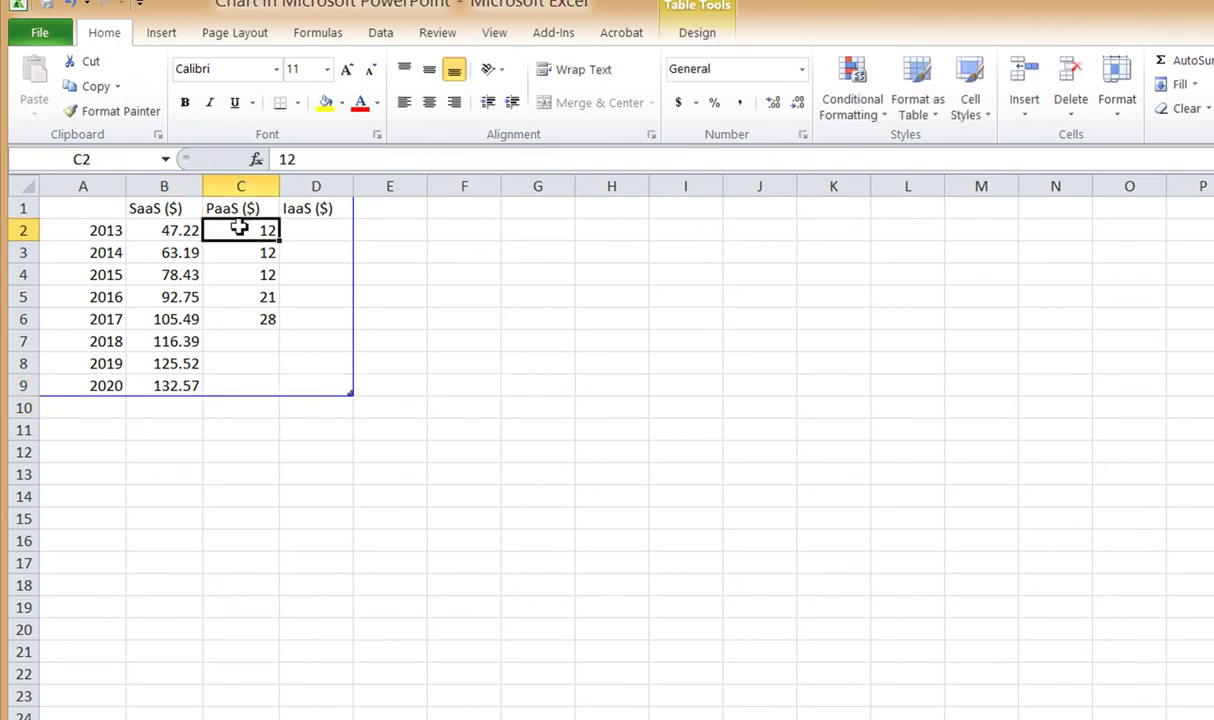
text(4.38)
key(Return)
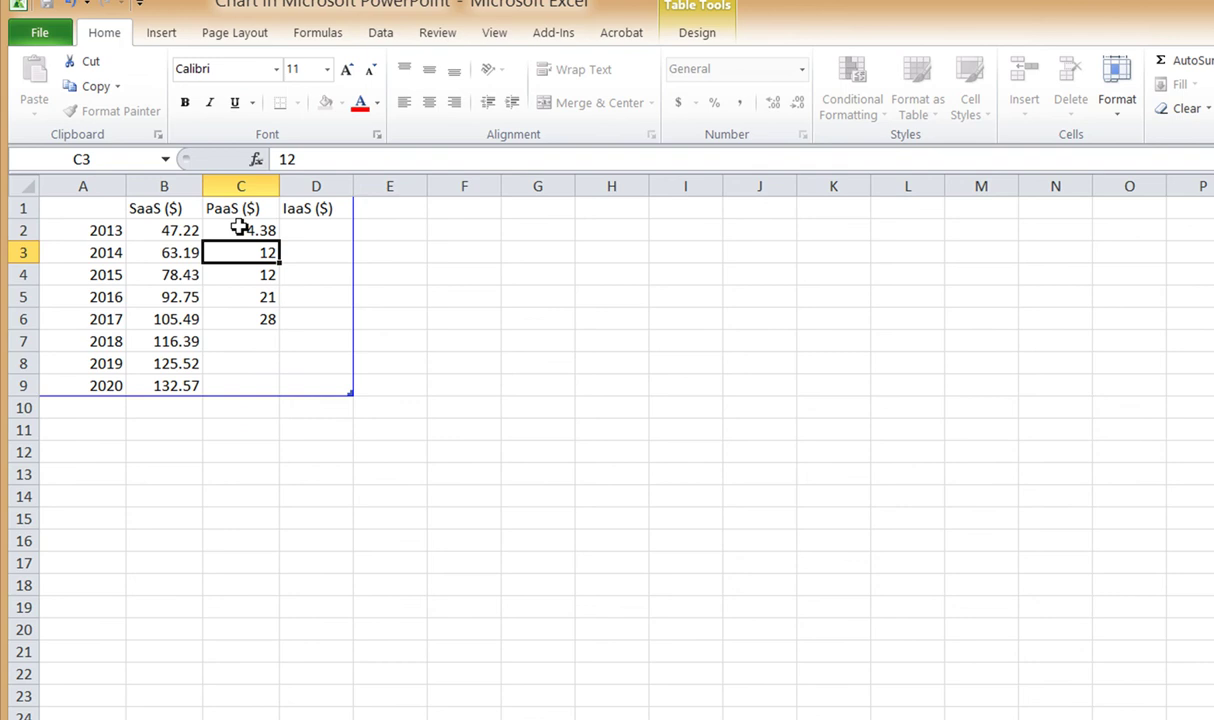
text(7.3)
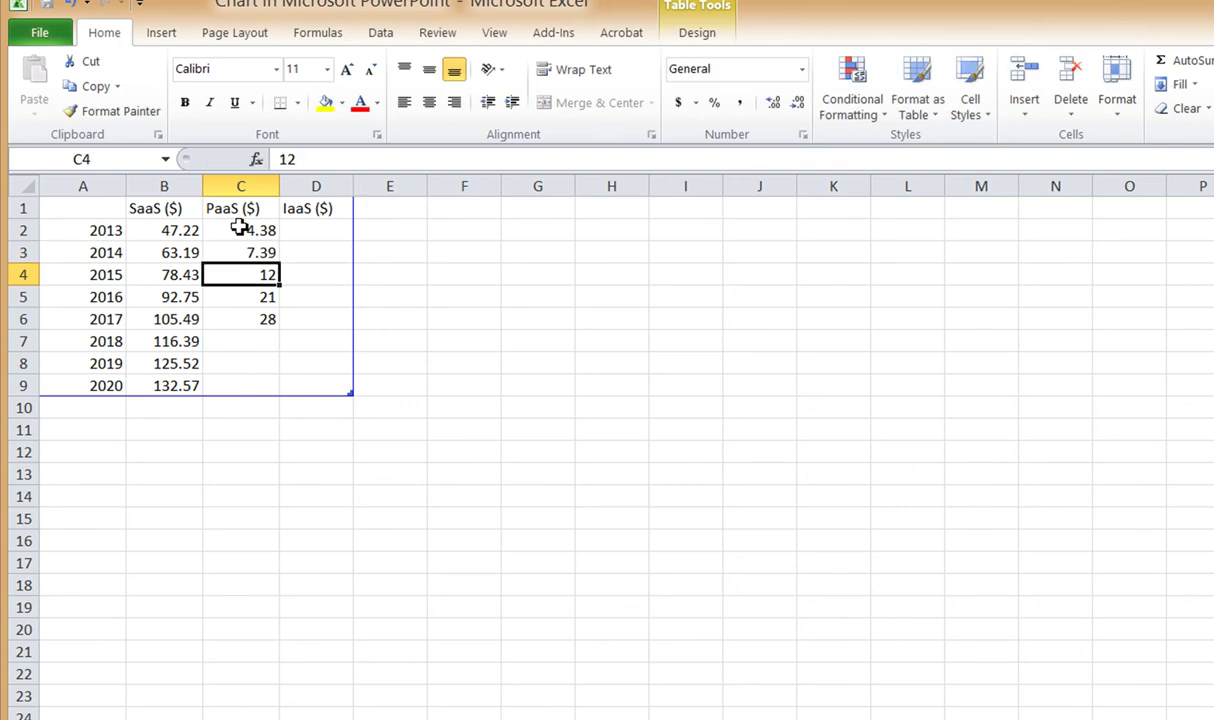
Step: Enter the PaaS values for 2015 to 2017 in C4:C6: 9.80, 11.26 and 11.94
text(9.80)
key(Return)
text(11.26)
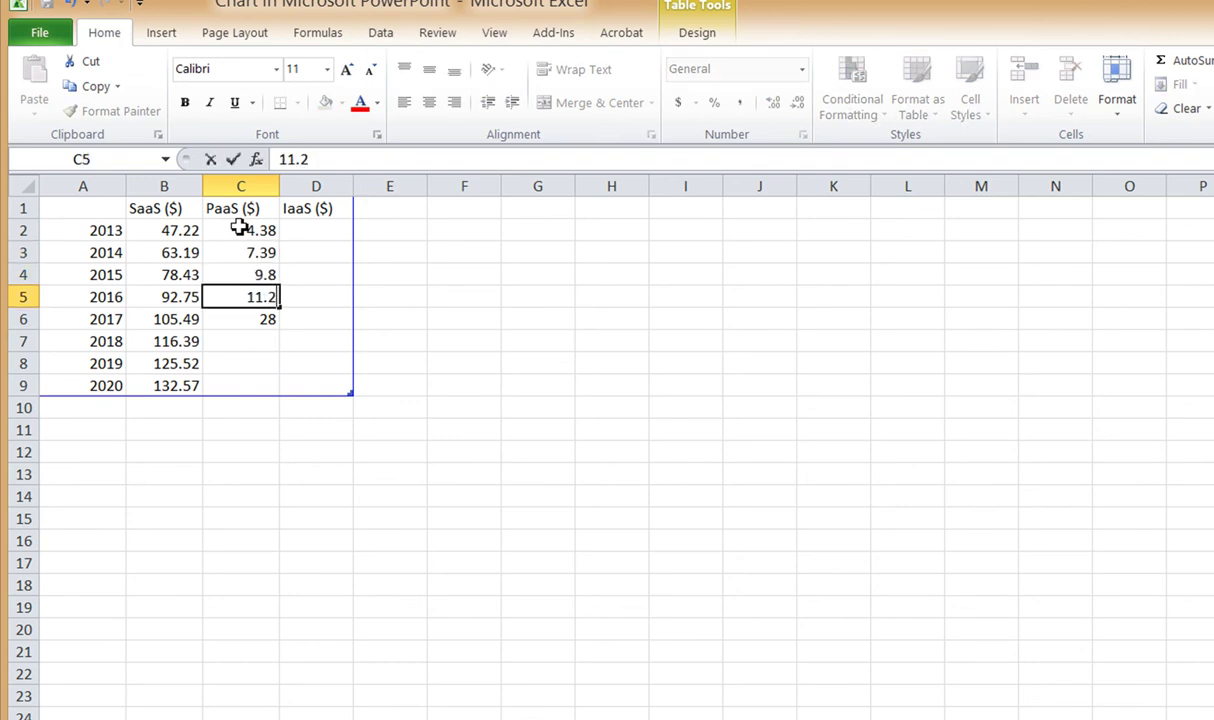
key(Return)
text(11.94)
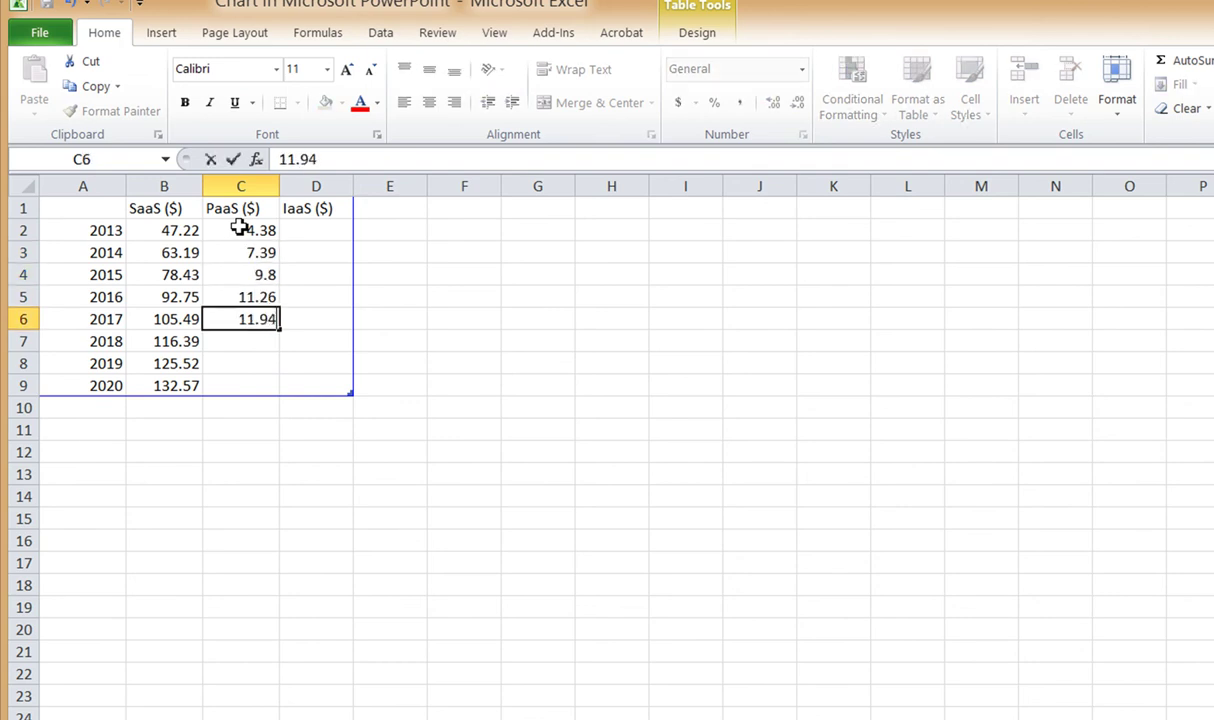
key(Return)
Step: Enter the PaaS values for 2018 to 2020 in C7:C9: 12.15, 12.10 and 11.91
text(12.15)
key(Return)
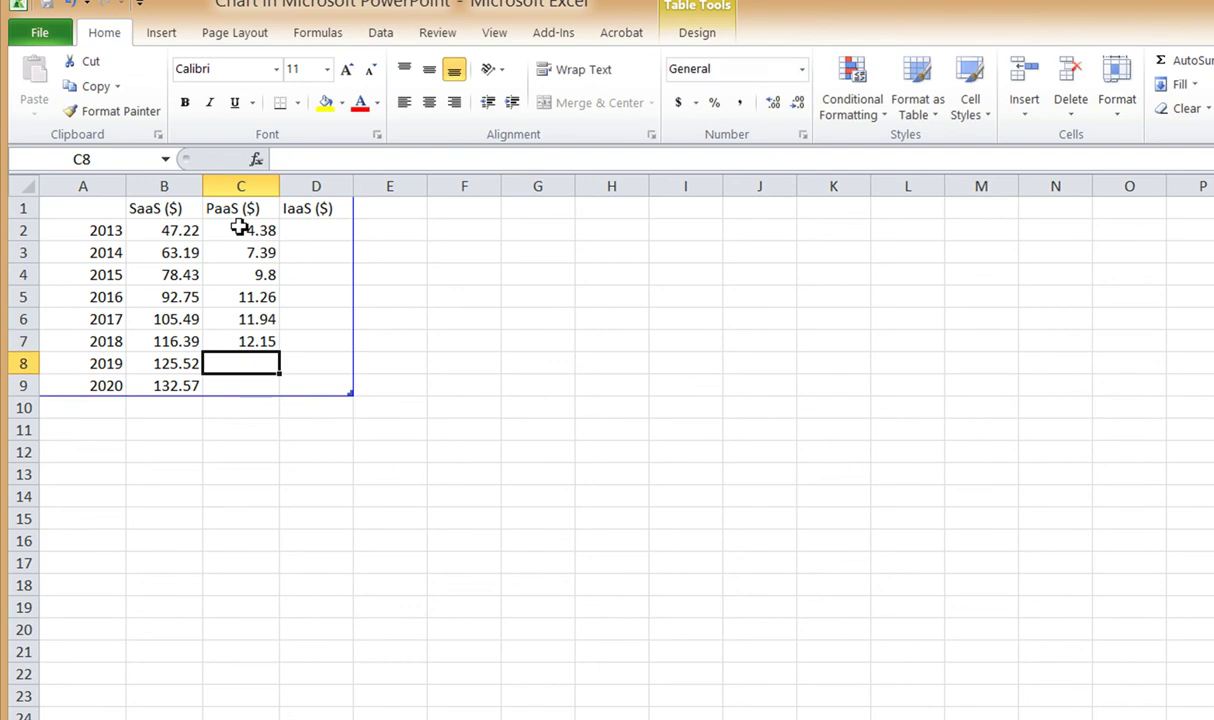
text(12.10)
key(Return)
text(11.91)
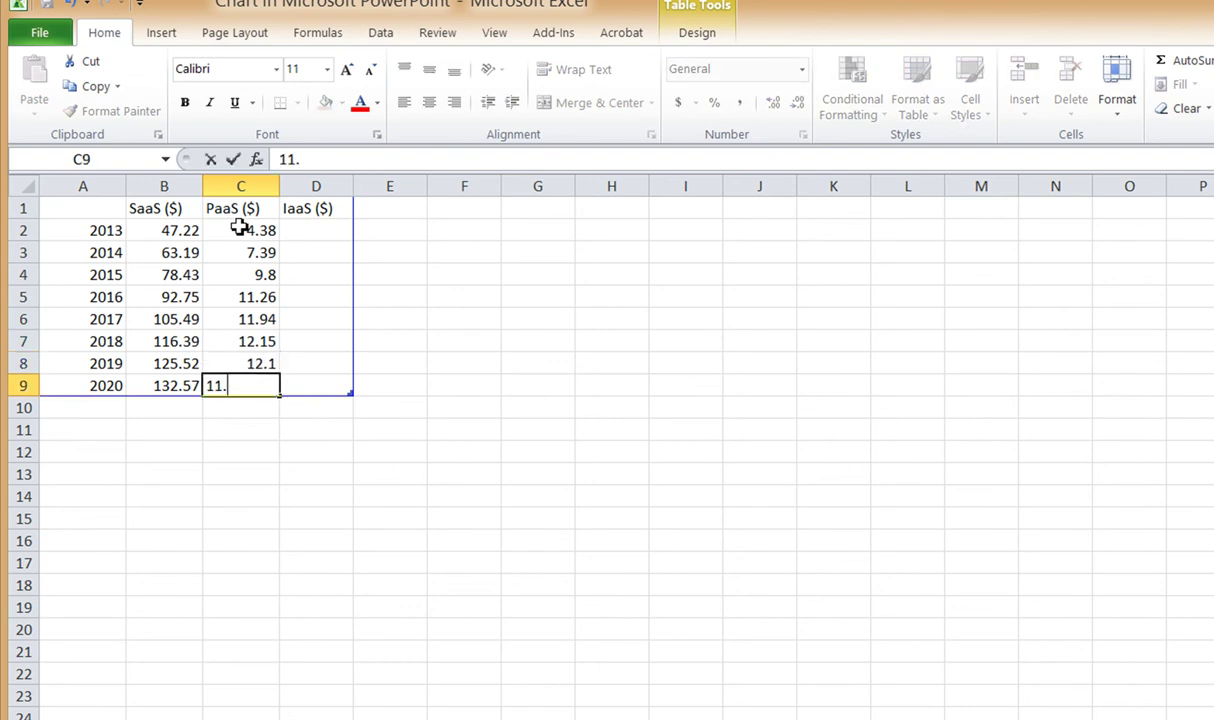
key(Return)
Step: Enter the IaaS values for 2013 to 2016 in D2:D5: 5.75, 5.89, 5.82 and 5.65
click(342, 229)
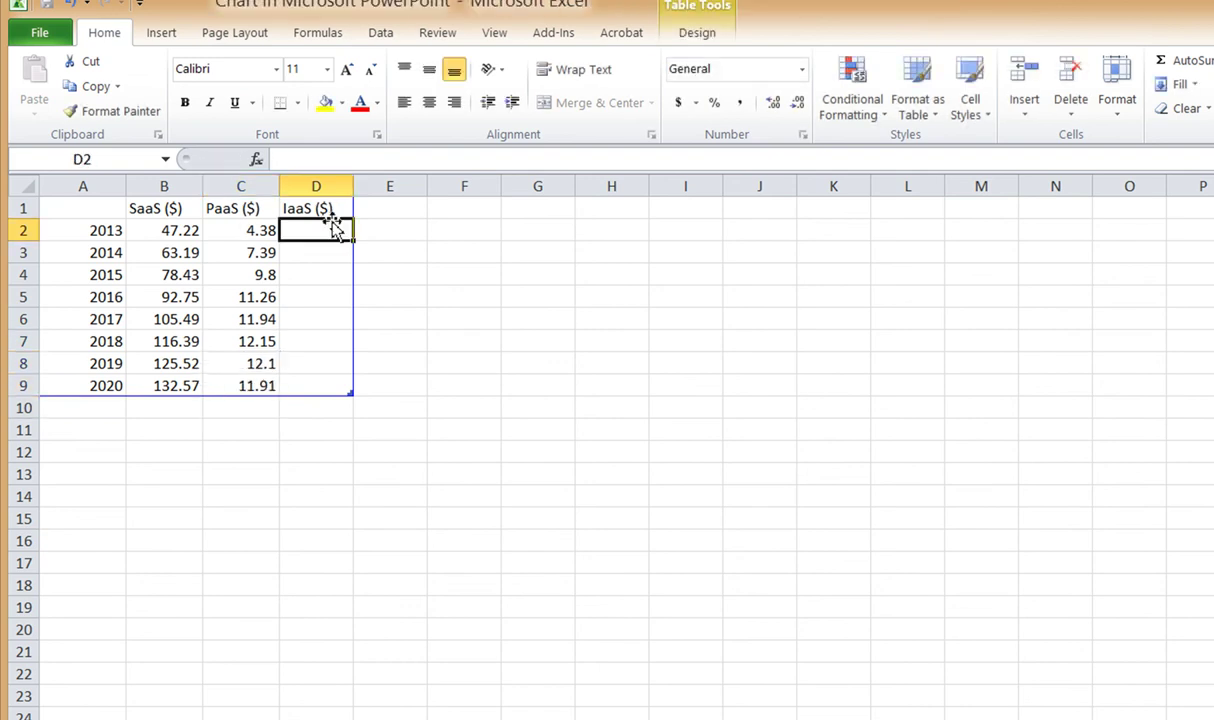
text(5.75)
key(Return)
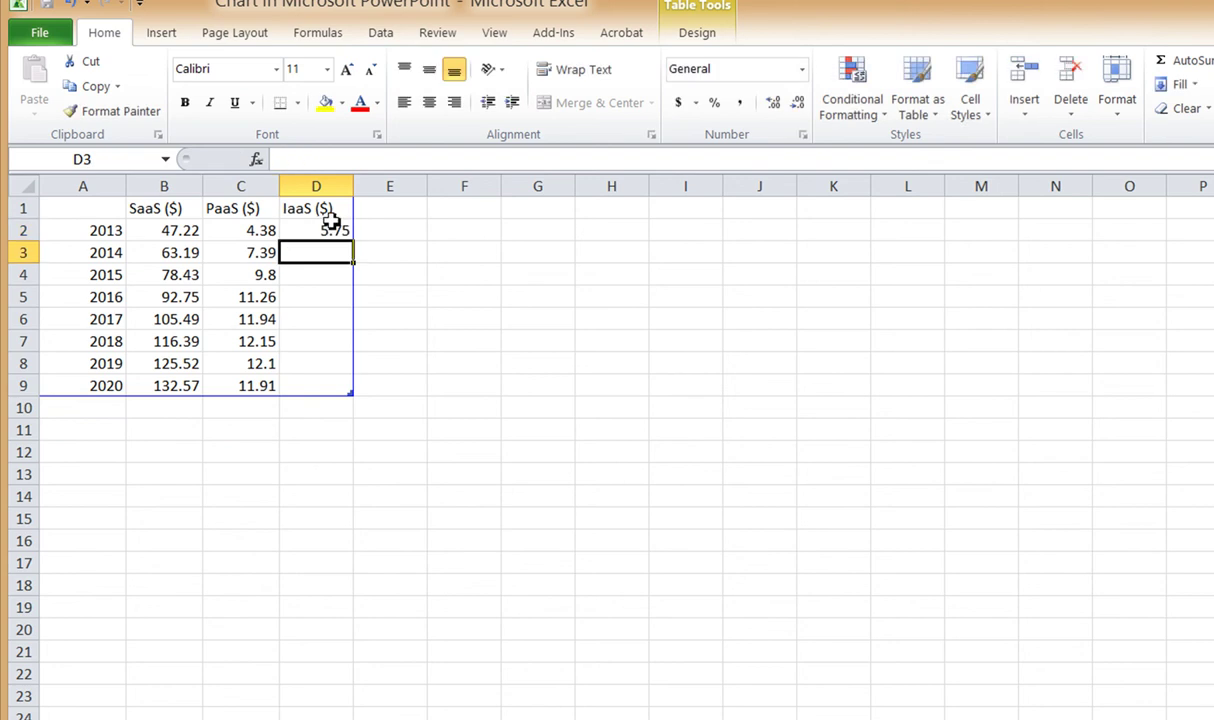
text(5.89)
key(Return)
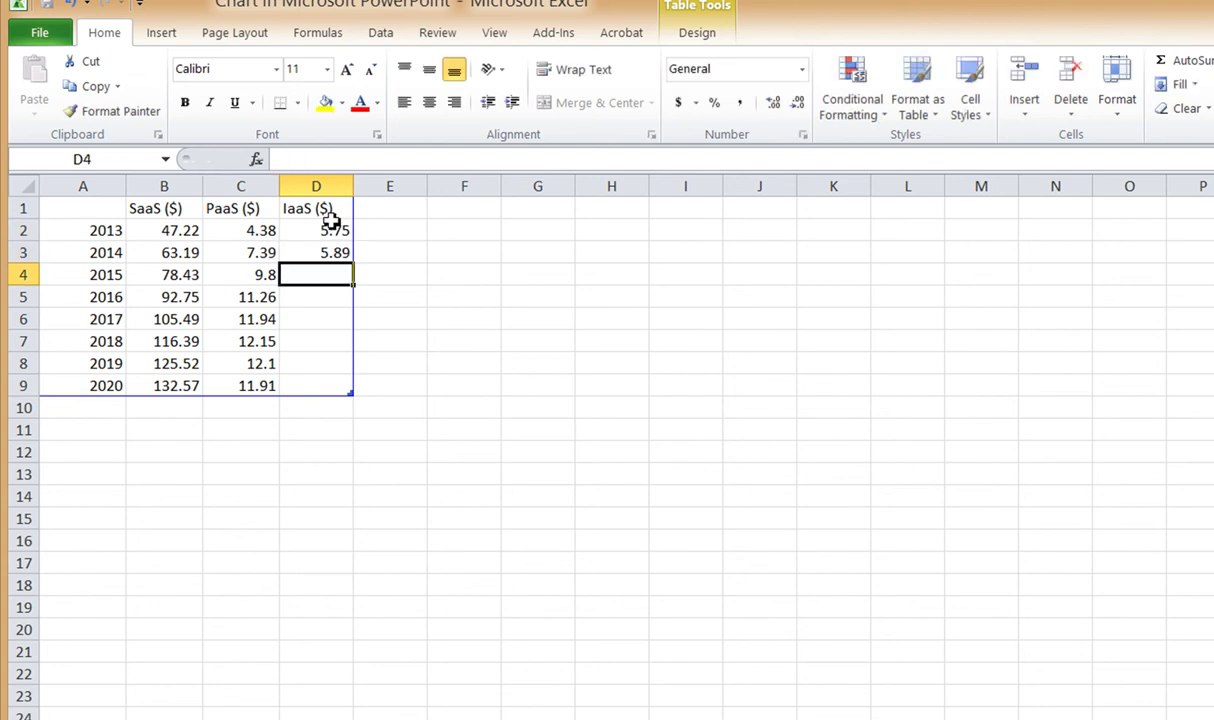
text(5.82)
key(Return)
text(5.65)
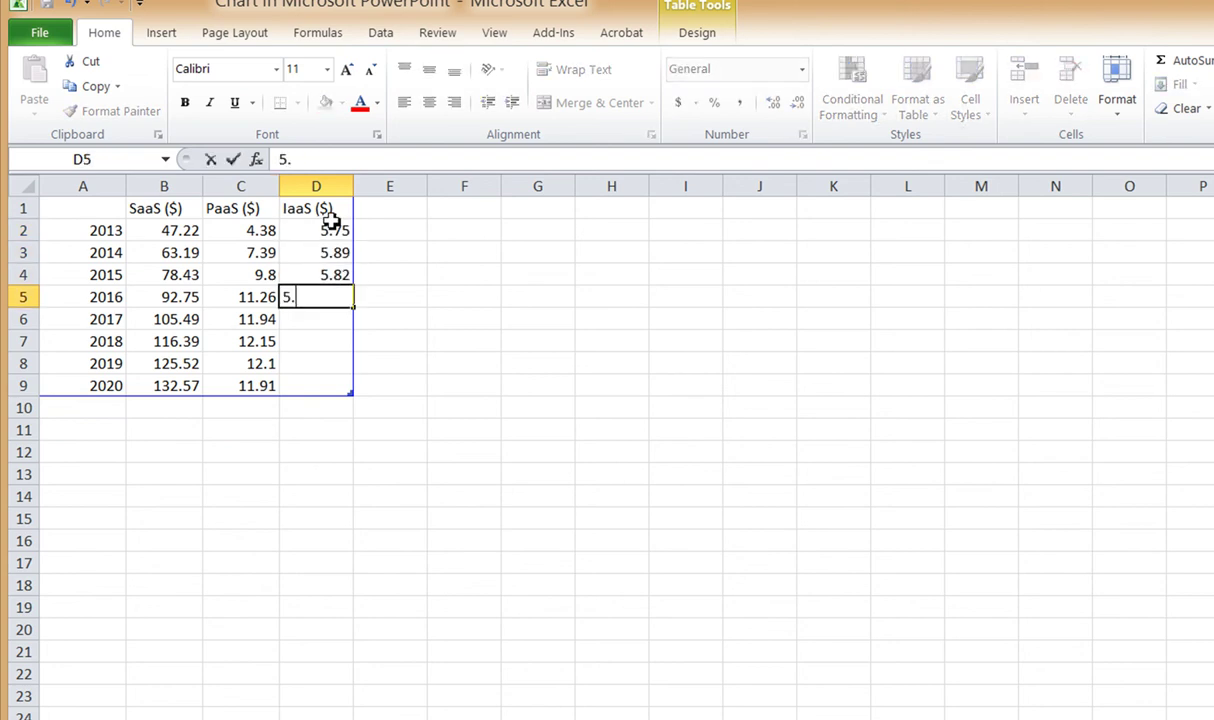
key(Return)
Step: Enter the IaaS values for 2017 to 2020 in D6:D9: 5.45, 5.23, 5.01 and 4.78
text(5.45)
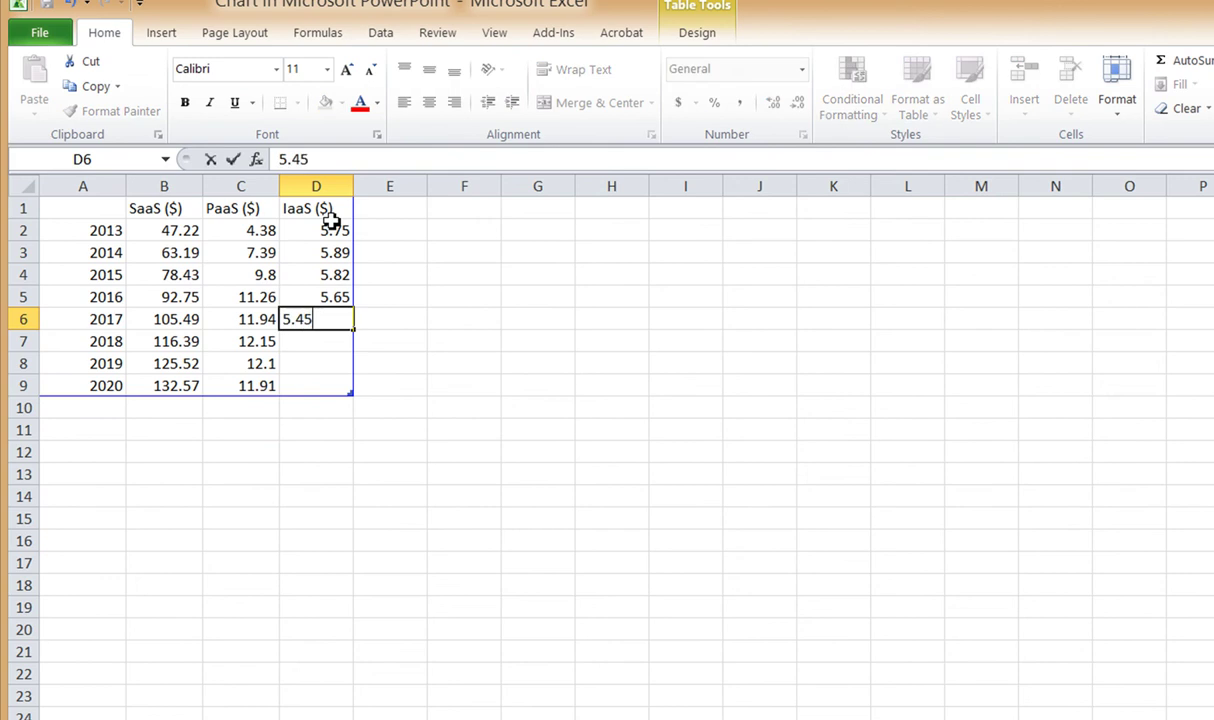
key(Return)
text(5.23)
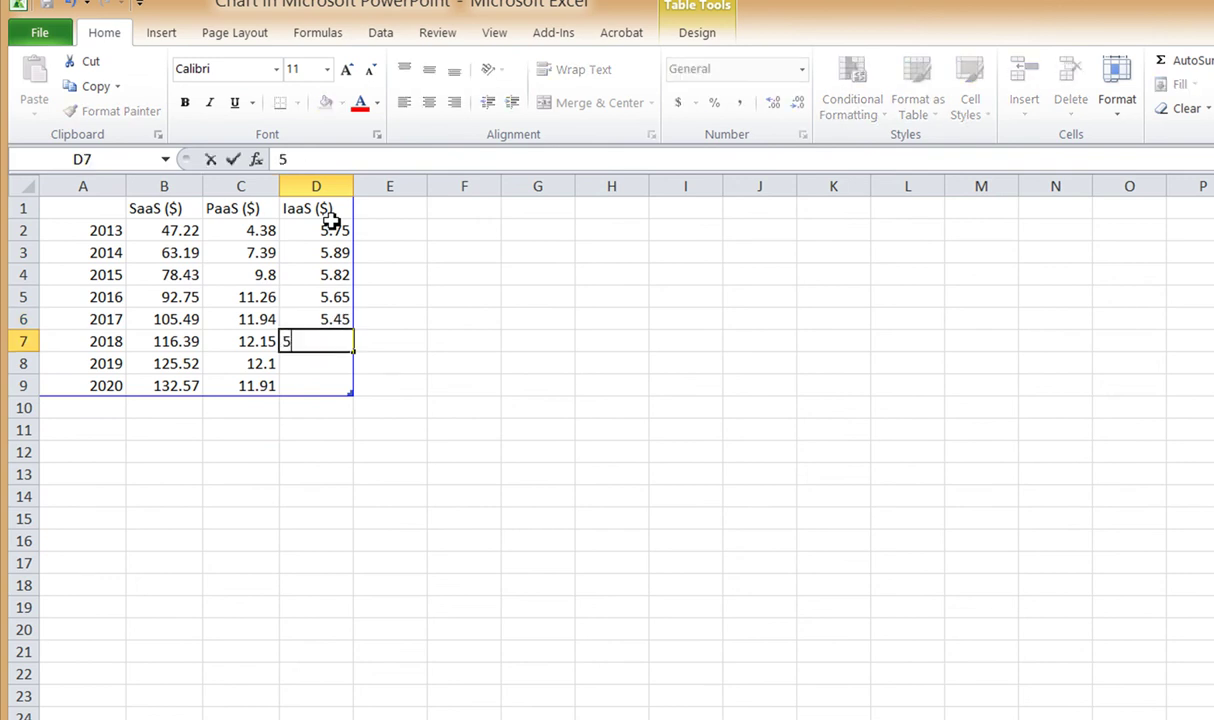
key(Return)
text(5.01)
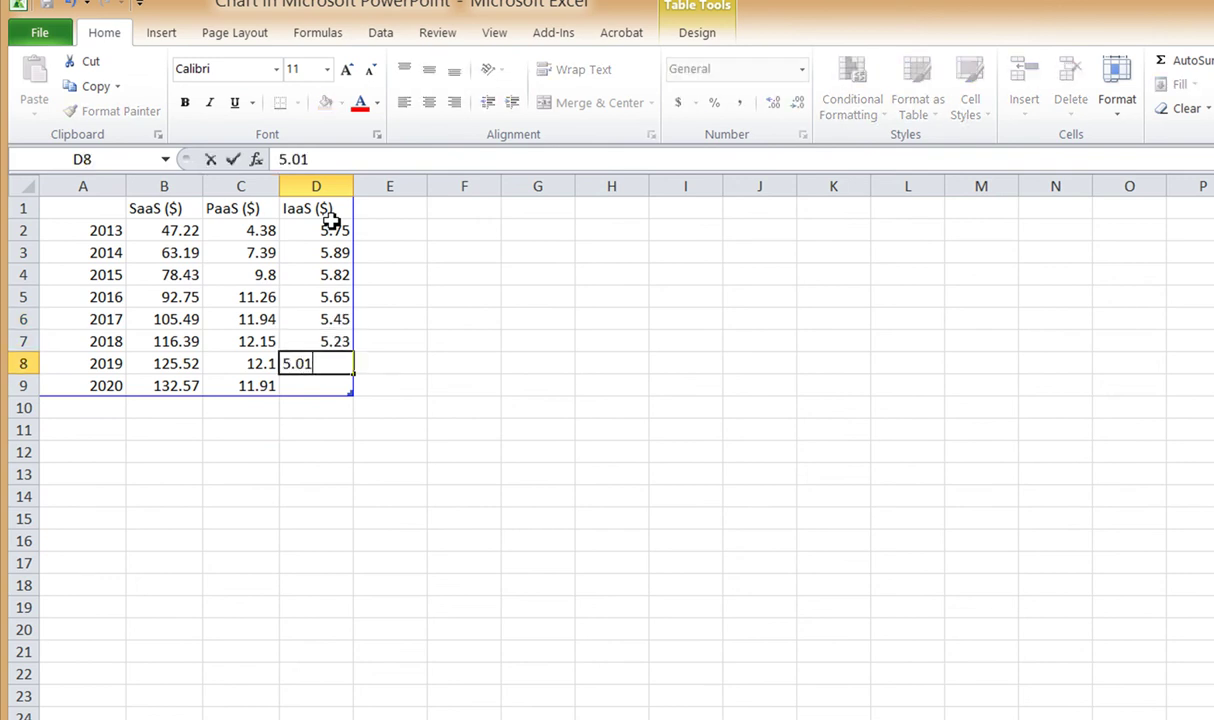
key(Return)
text(4.78)
key(Return)
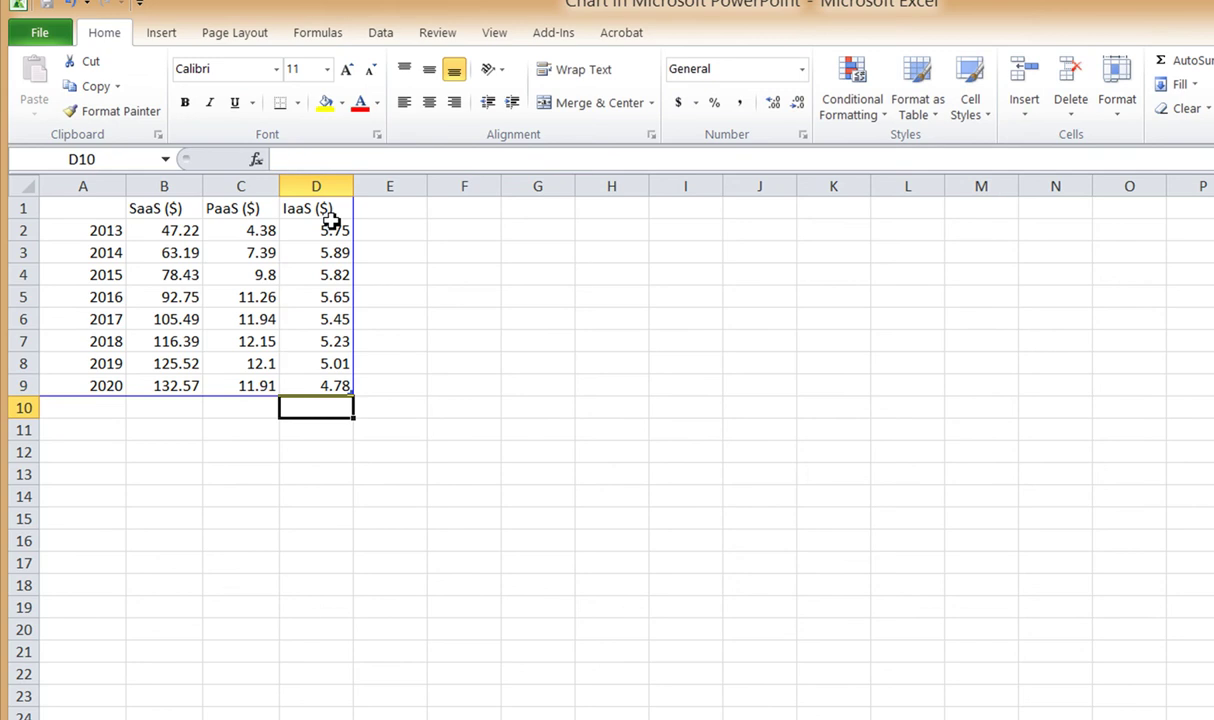
click(276, 270)
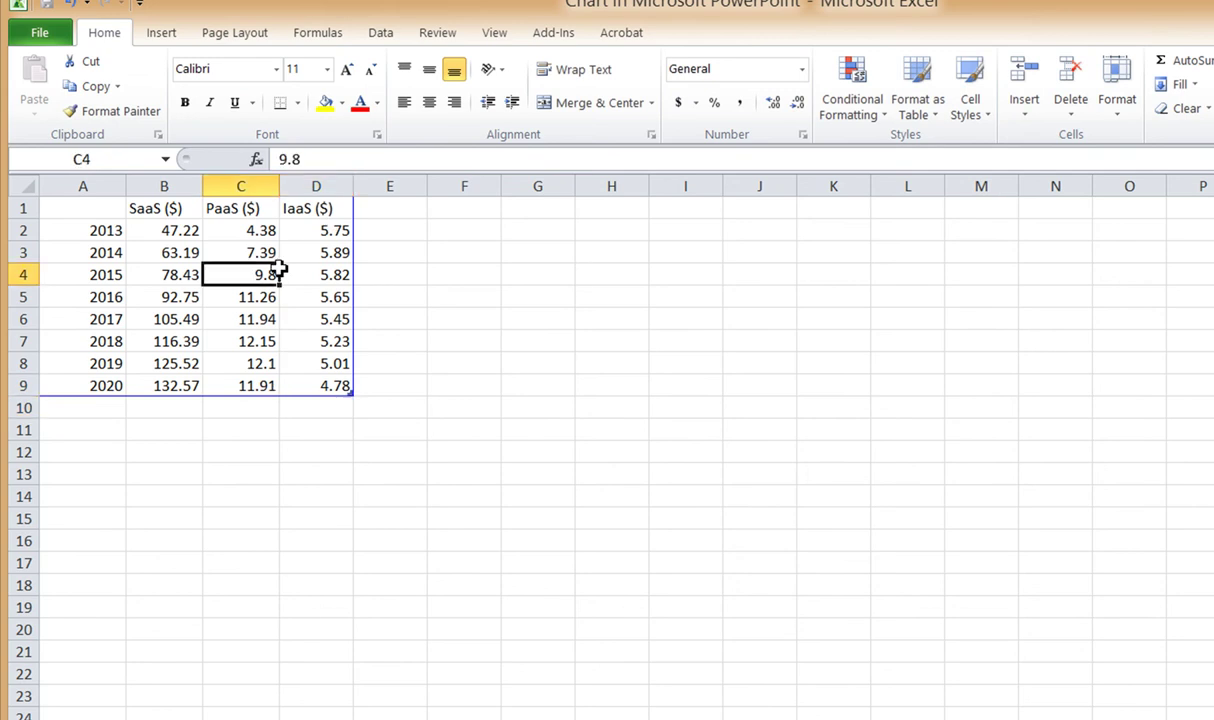
click(181, 220)
click(276, 277)
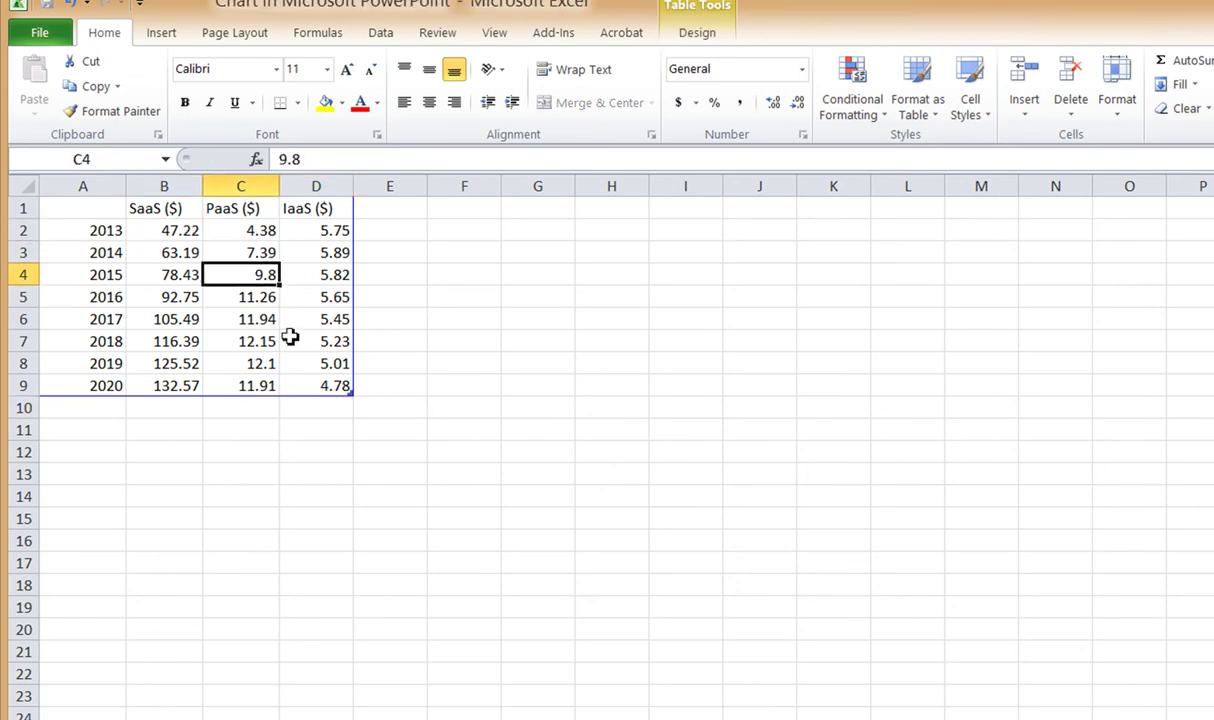
click(288, 338)
click(244, 363)
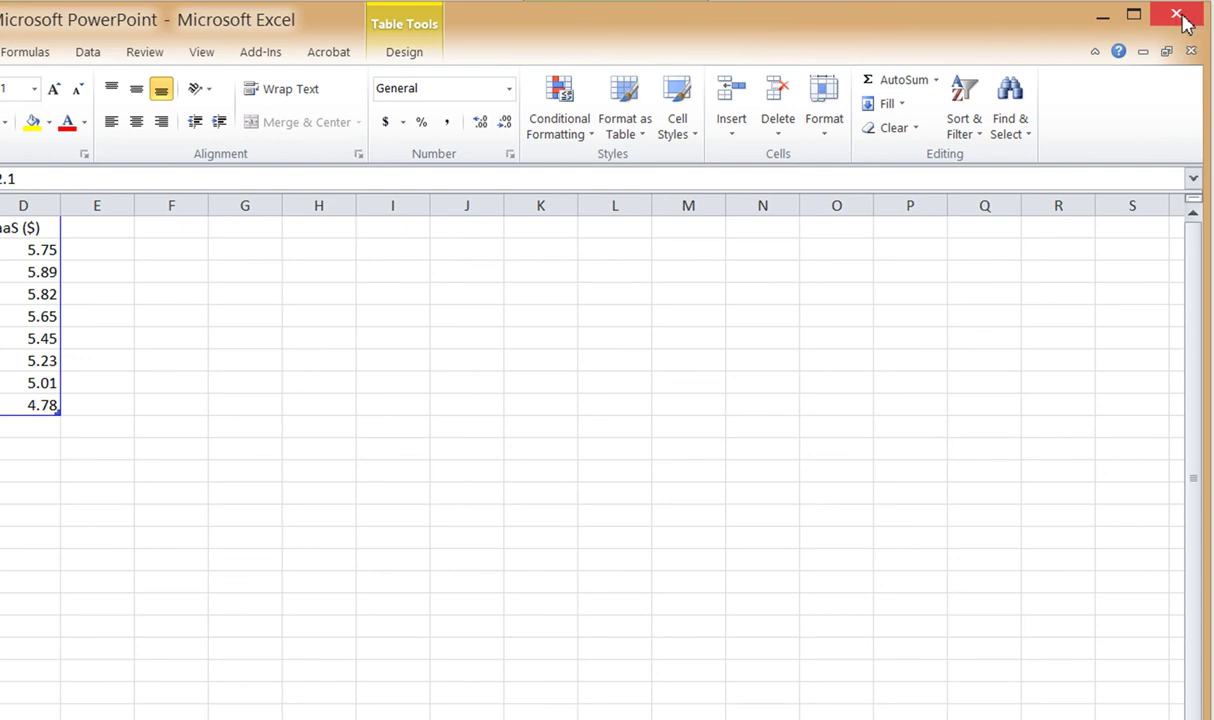
Step: Close the Excel chart data sheet to return to PowerPoint and open the Format Legend settings for the area chart's legend
click(1178, 16)
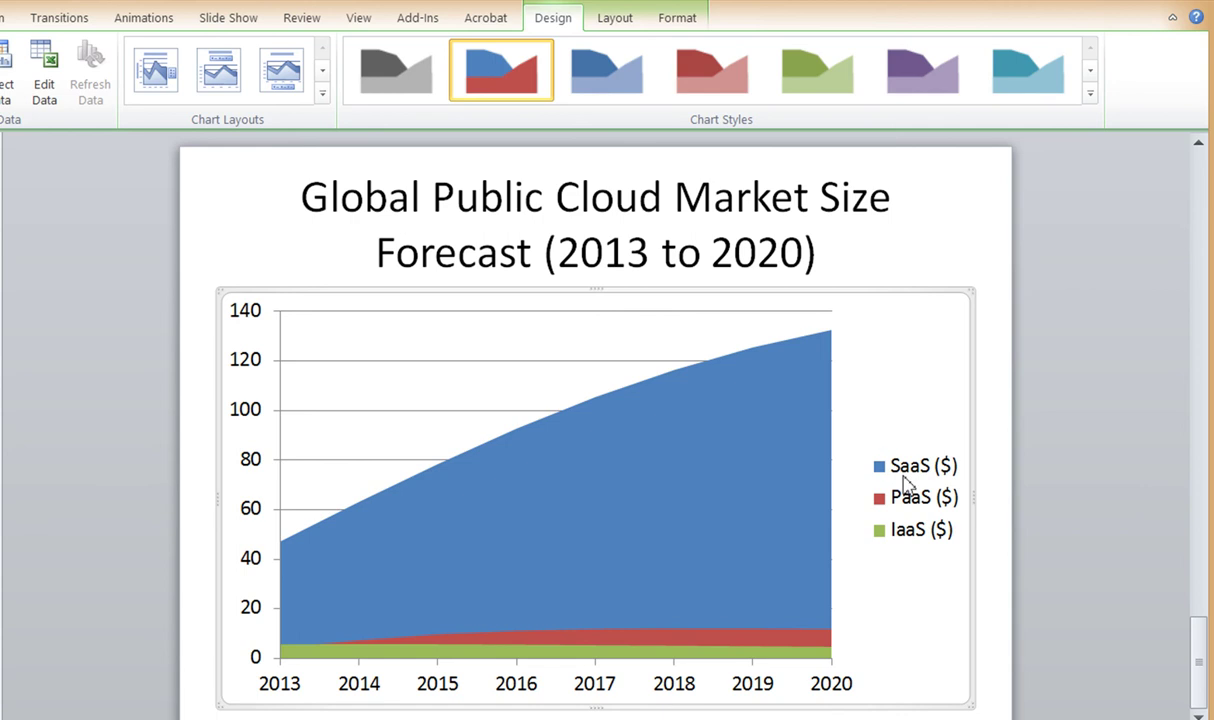
click(868, 460)
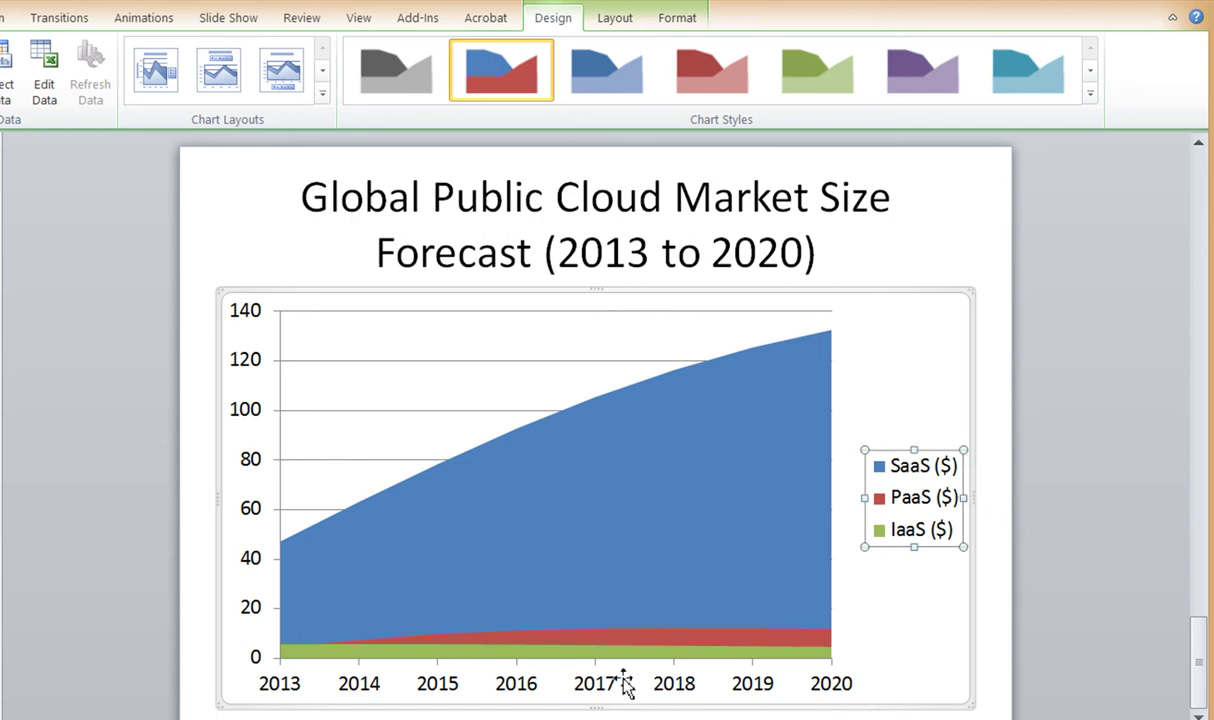
right_click(909, 487)
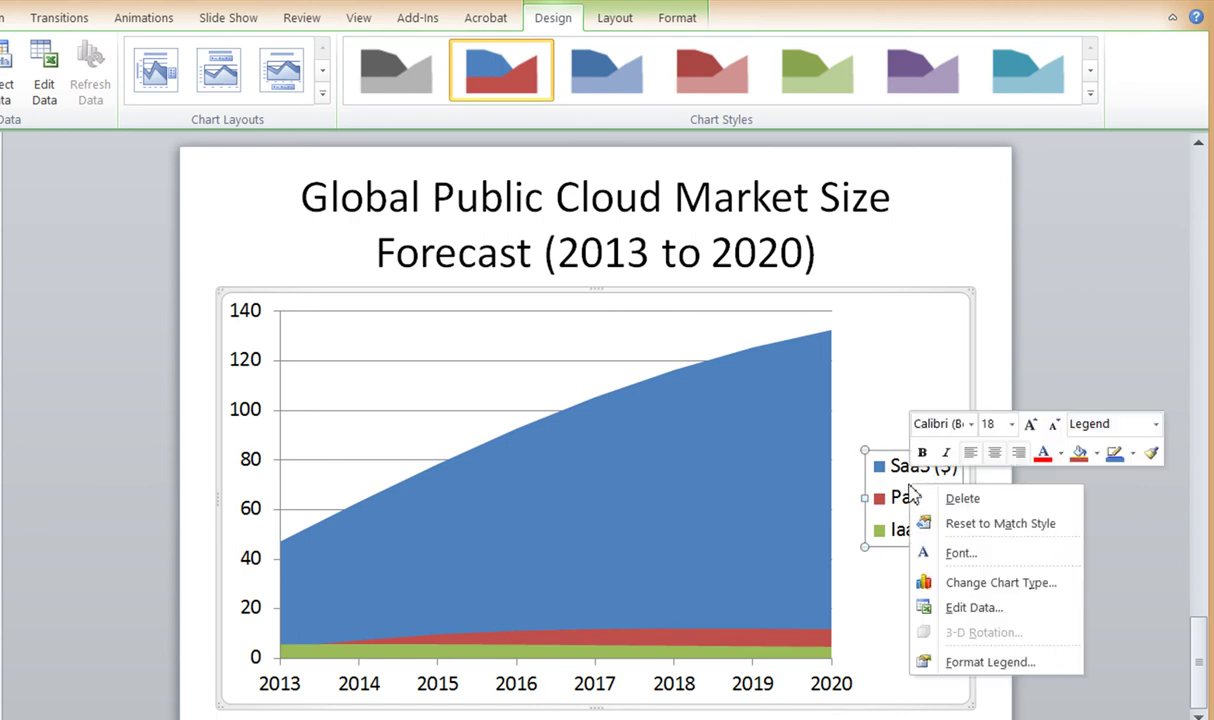
click(972, 660)
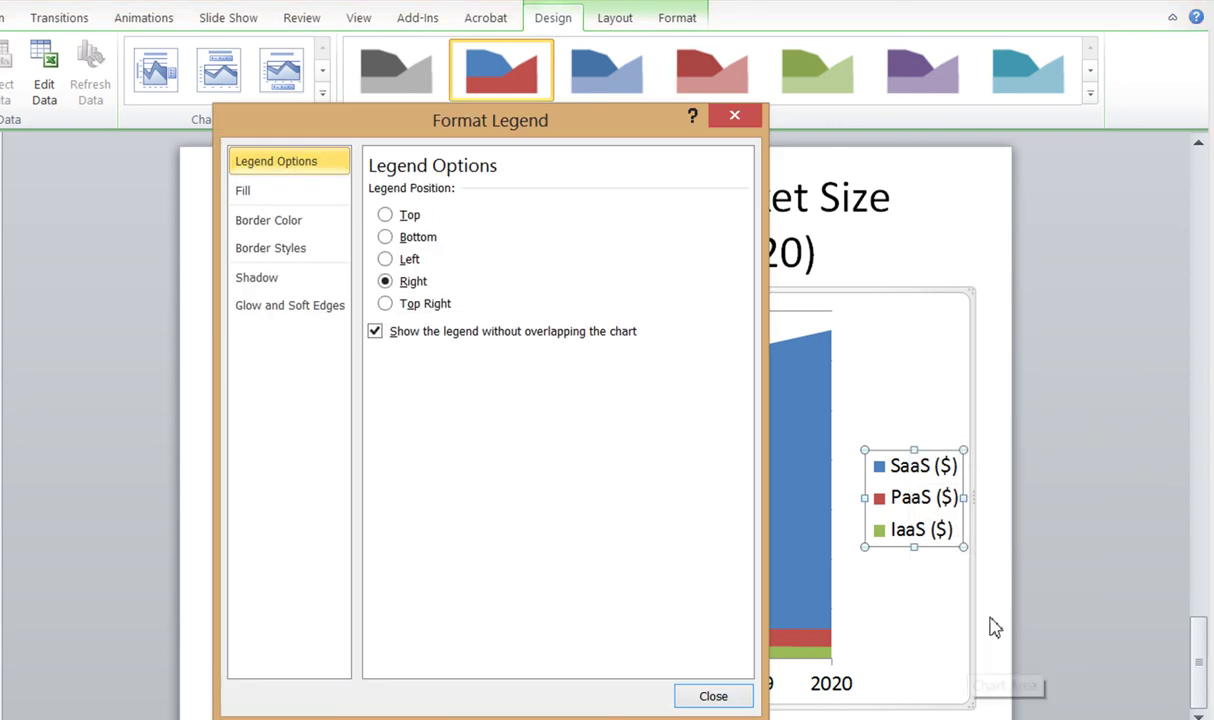